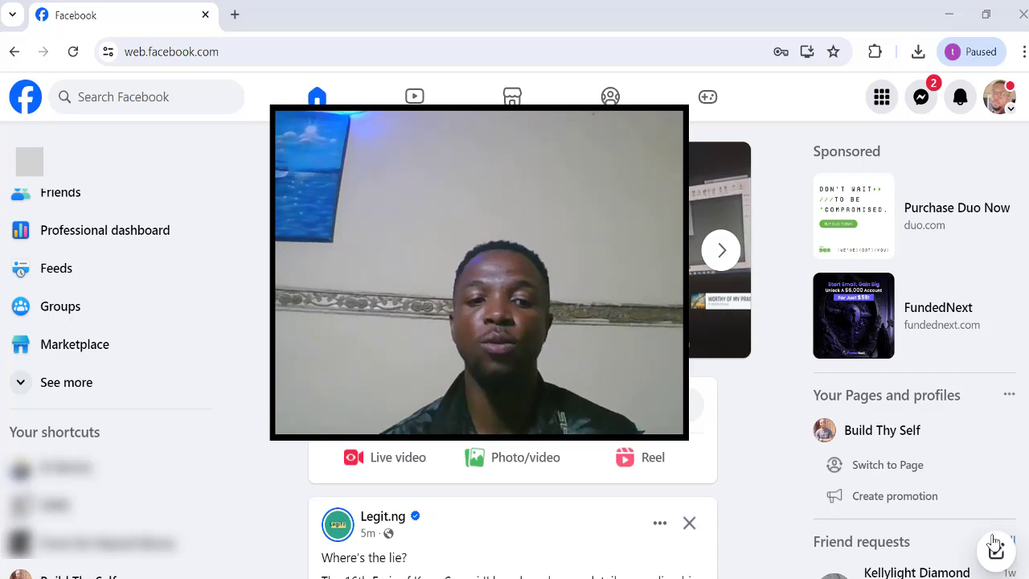
- Open the Build Thy Self page from the shortcuts and switch into it to reach its professional dashboard
scroll(105, 322, "down", 1)
scroll(113, 440, "down", 1)
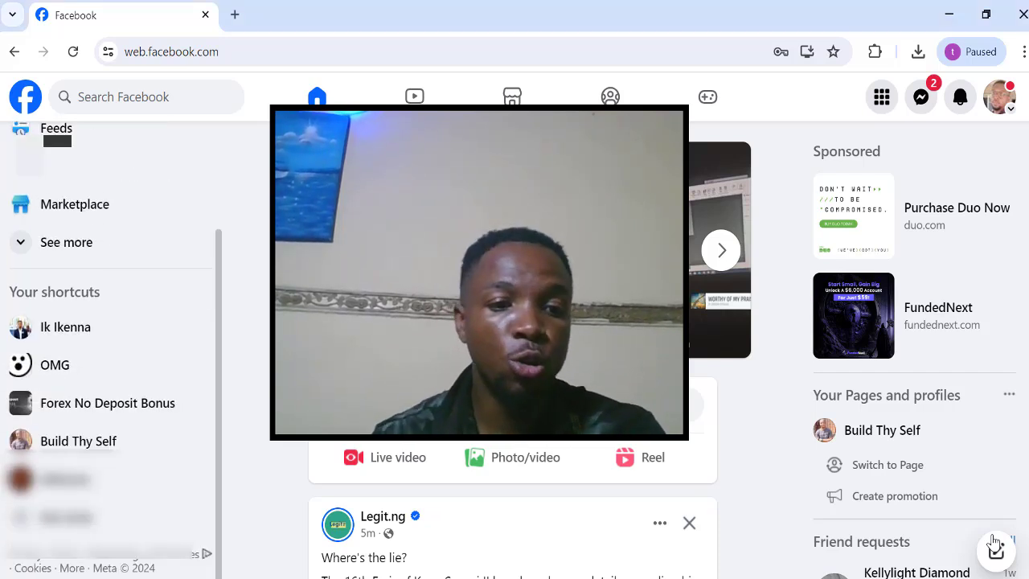
left_click(112, 440)
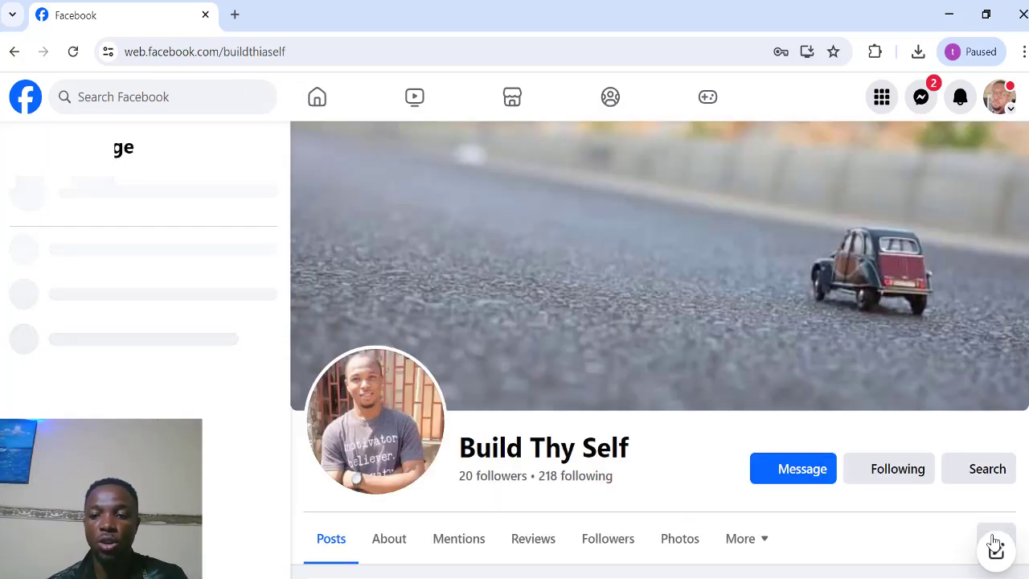
scroll(995, 544, "down", 2)
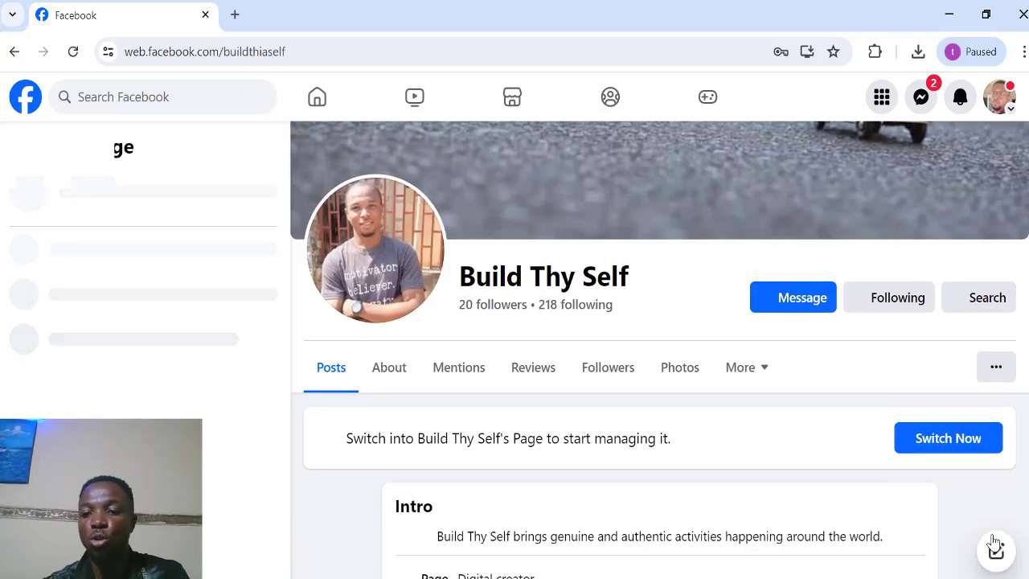
scroll(995, 545, "down", 1)
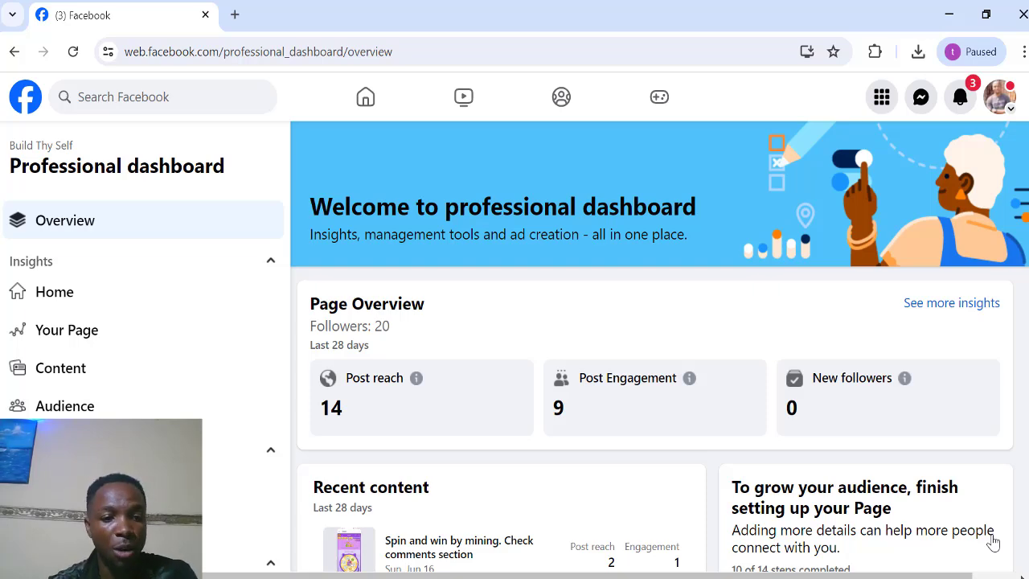
- Open Meta Business Suite from the dashboard's platform tools and dismiss the login notification
scroll(993, 543, "down", 2)
scroll(993, 542, "down", 3)
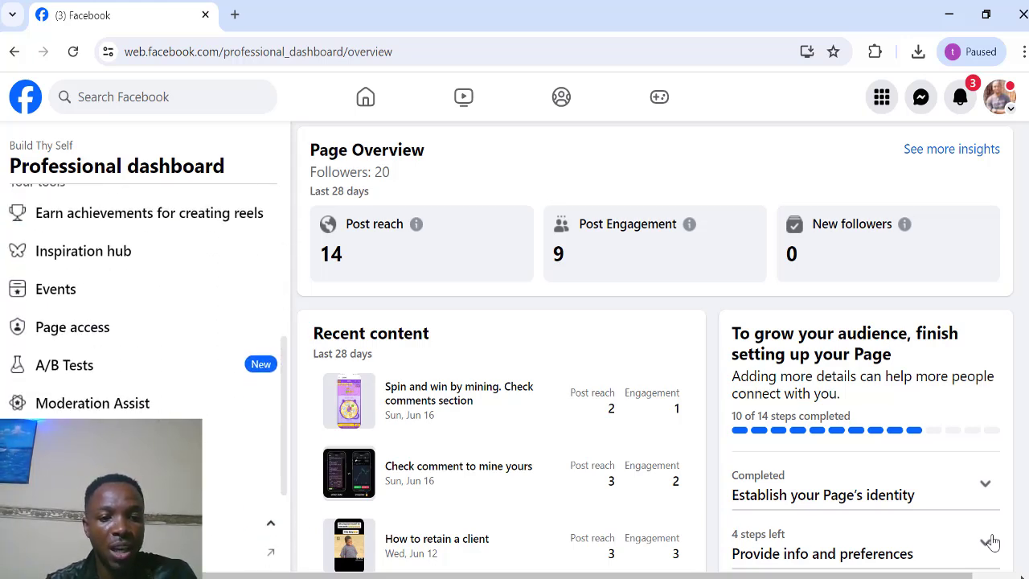
scroll(993, 543, "down", 2)
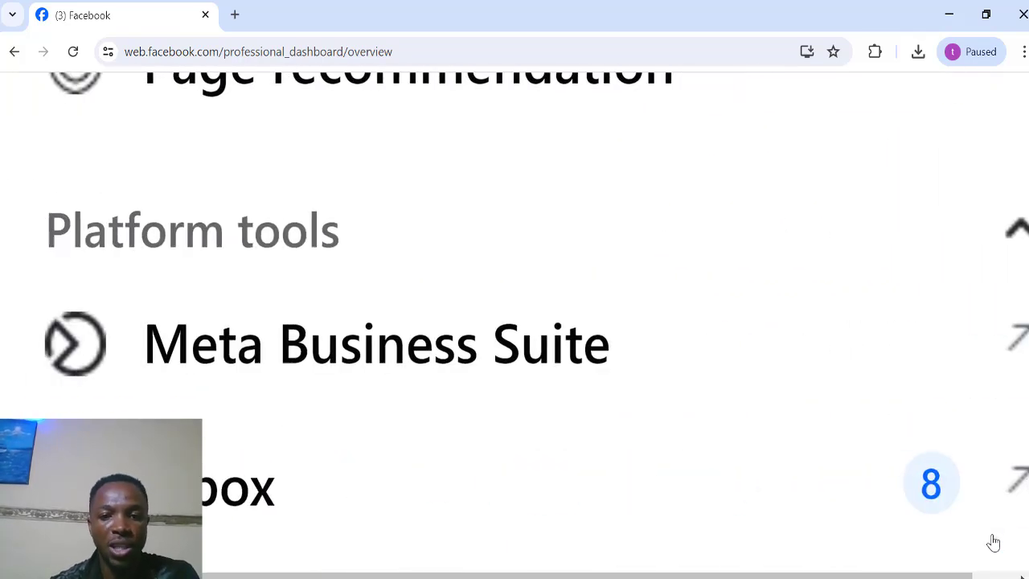
left_click(592, 338)
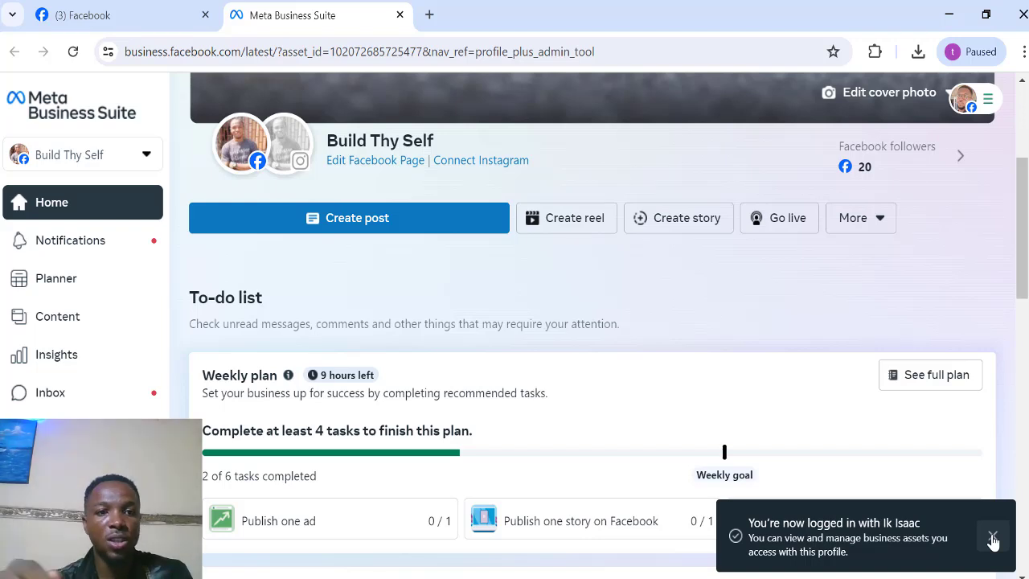
left_click(994, 537)
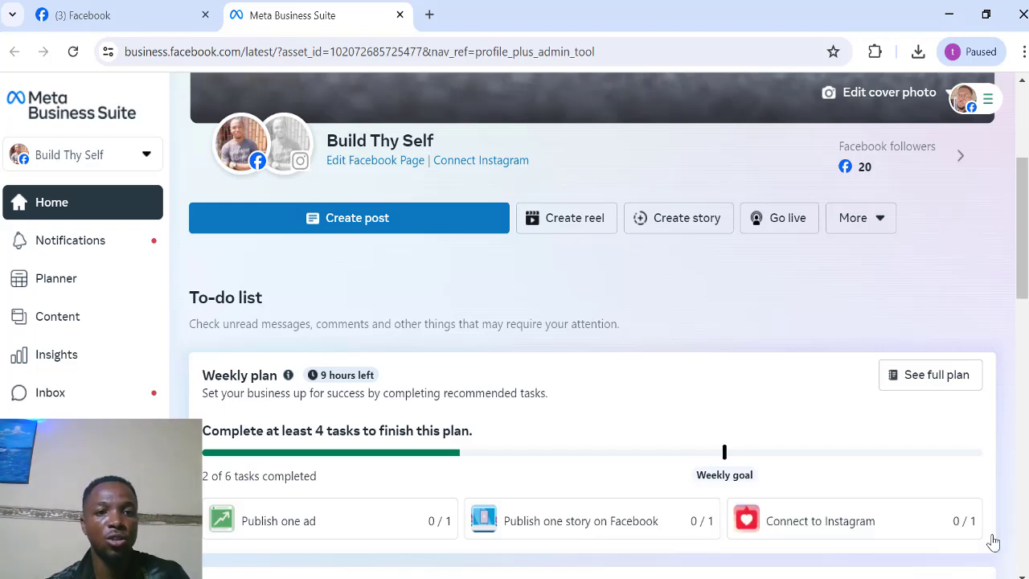
- Load business.facebook.com in a new browser tab
left_click(430, 18)
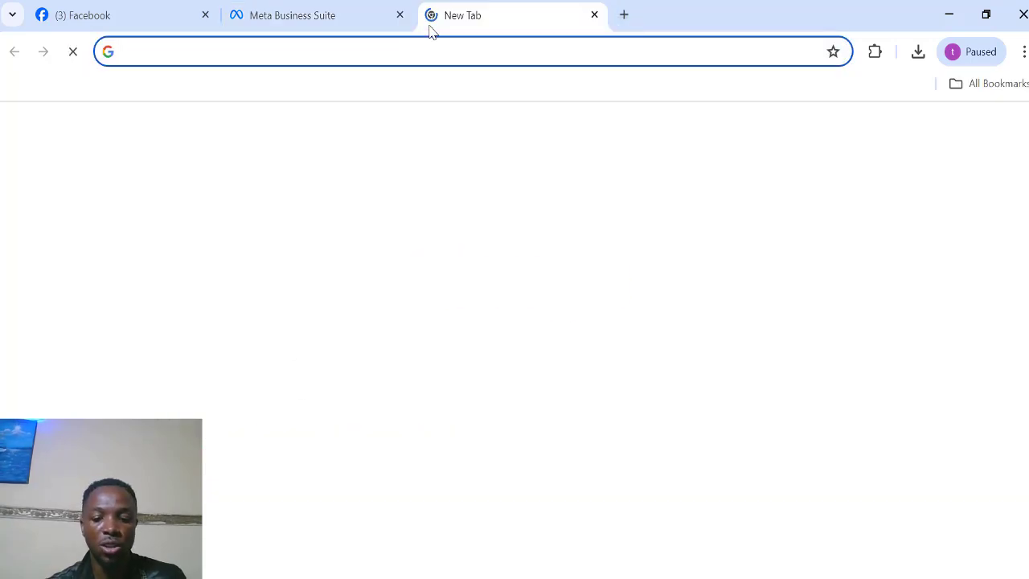
type("bu")
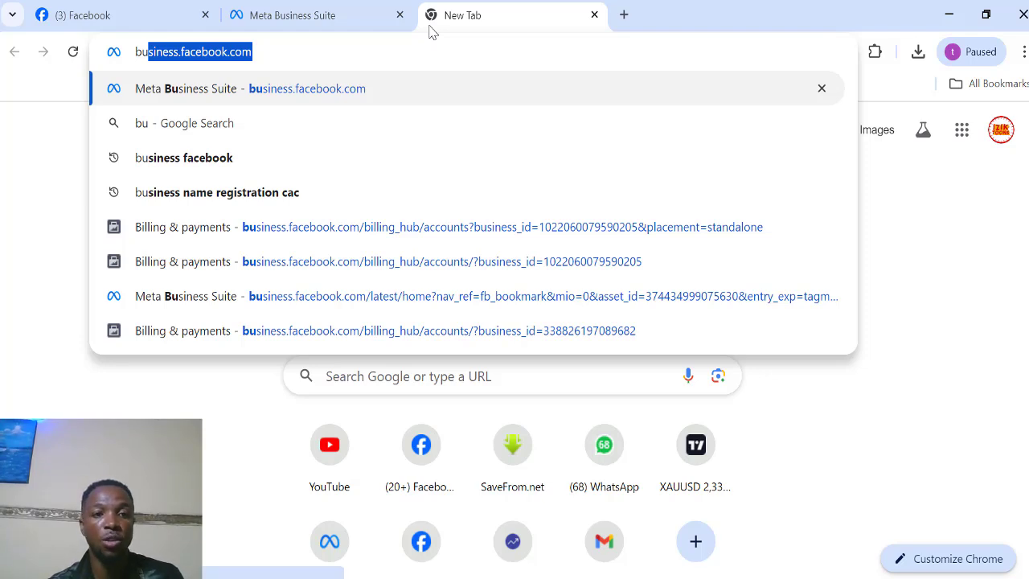
key("Return")
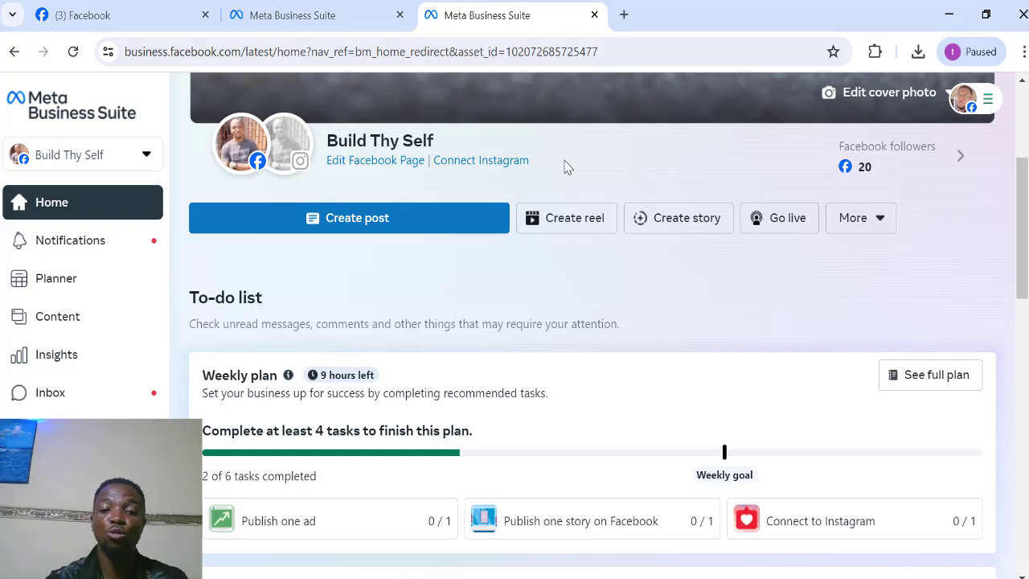
- Examine the Business Suite home page, including its to-do list, comments and content creation options
scroll(566, 167, "down", 3)
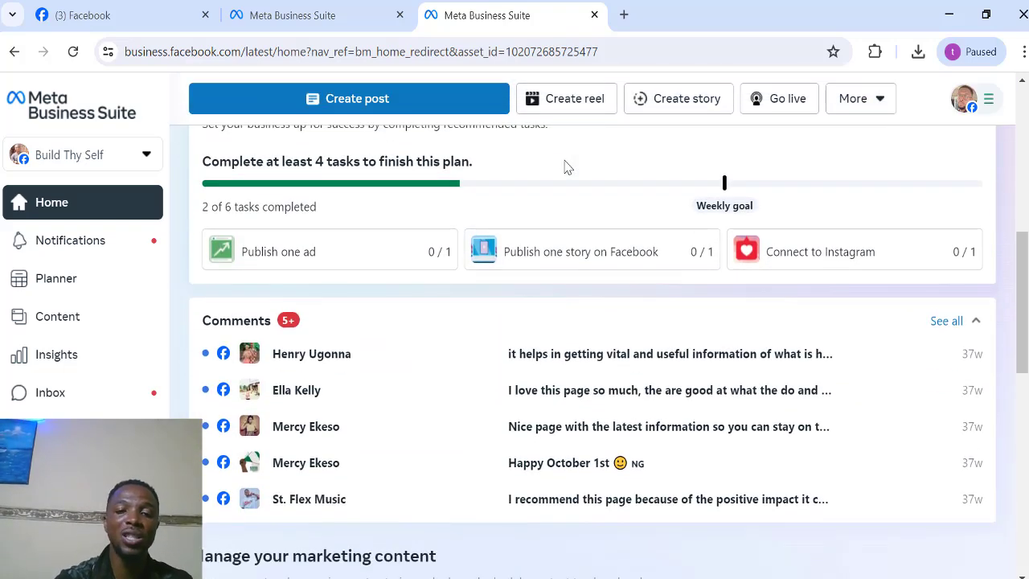
scroll(566, 167, "up", 3)
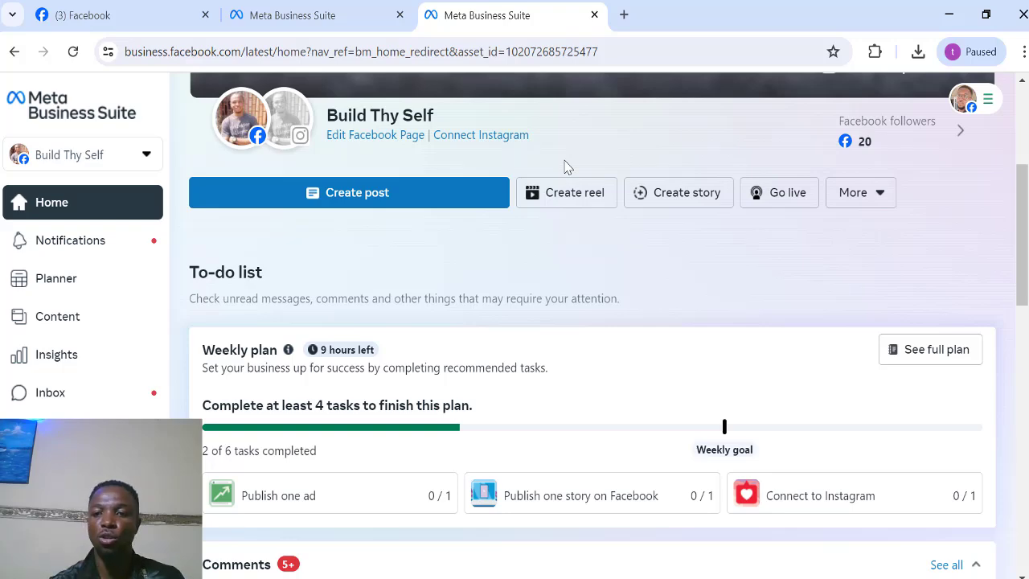
scroll(566, 167, "up", 5)
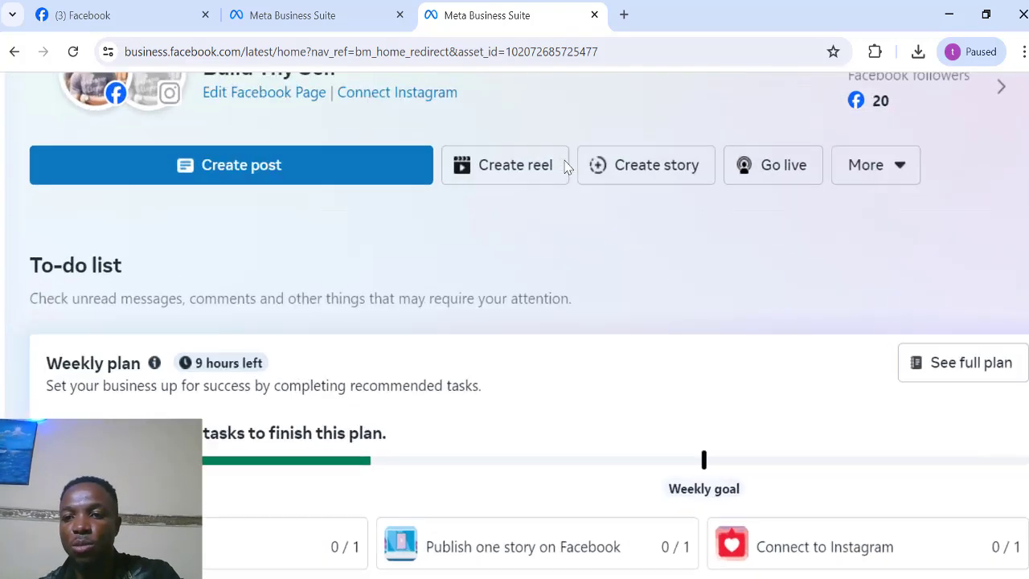
scroll(566, 167, "up", 2)
scroll(567, 166, "down", 1)
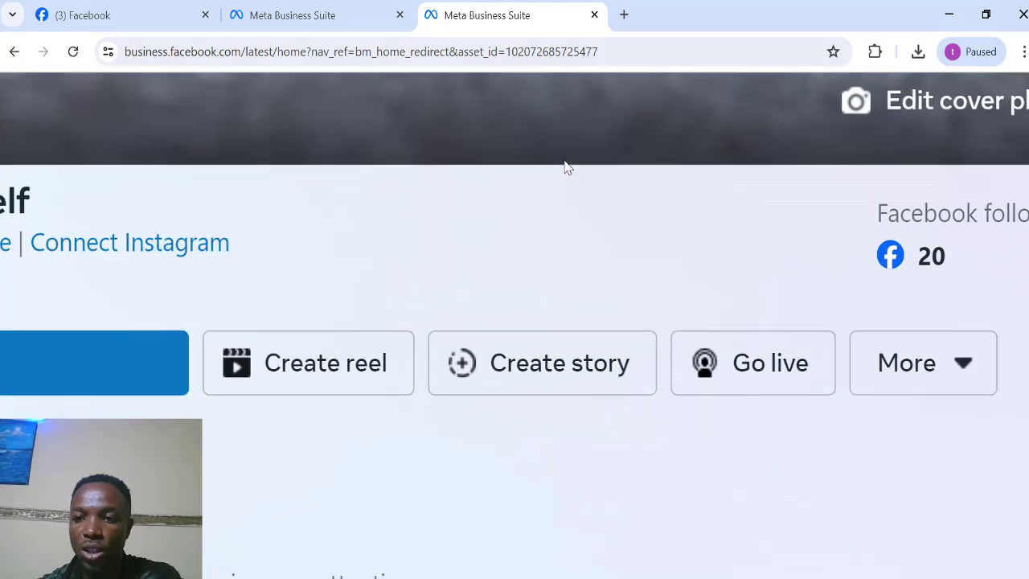
scroll(566, 167, "up", 3)
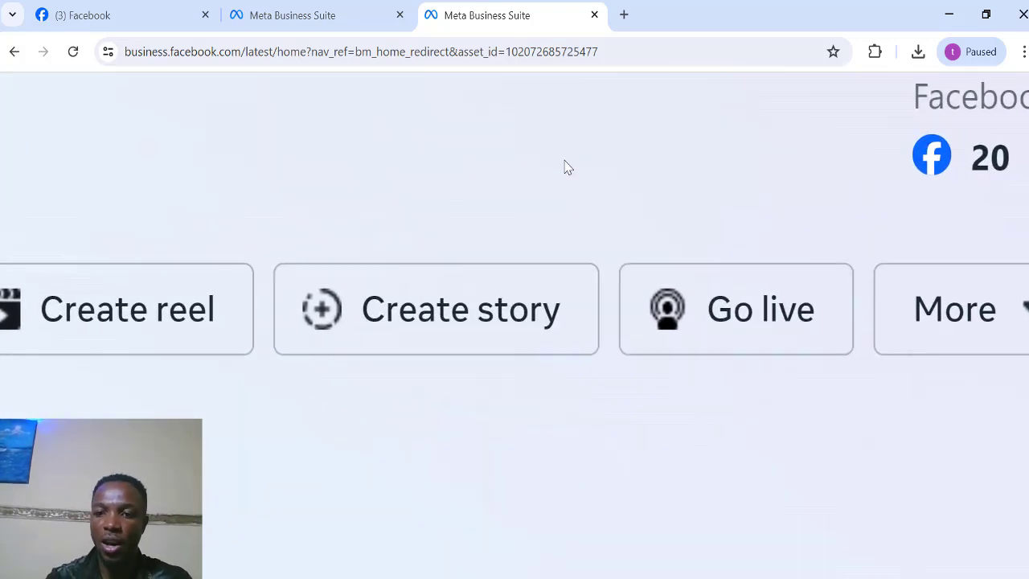
scroll(566, 167, "down", 3)
scroll(566, 167, "up", 3)
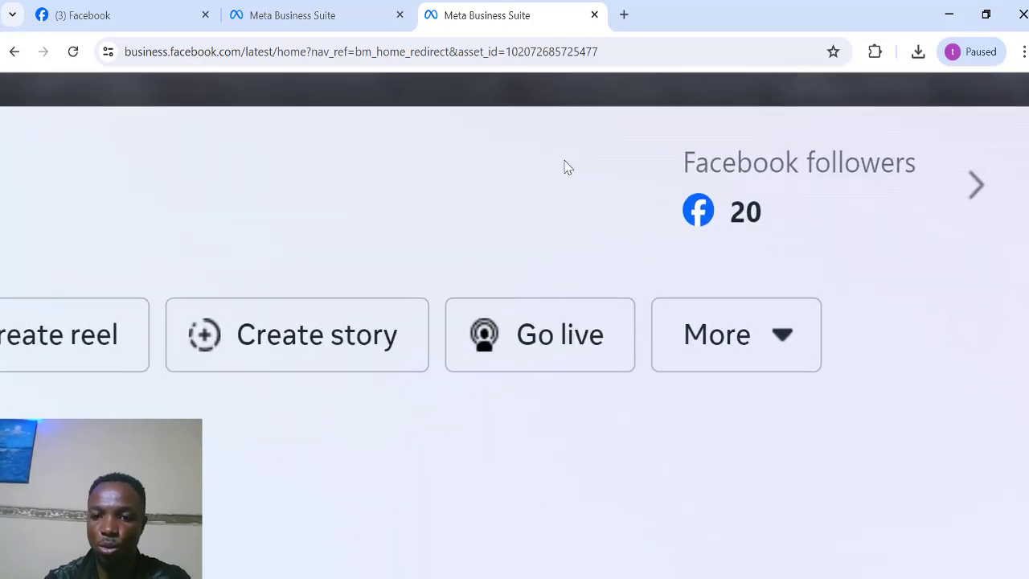
scroll(566, 166, "up", 3)
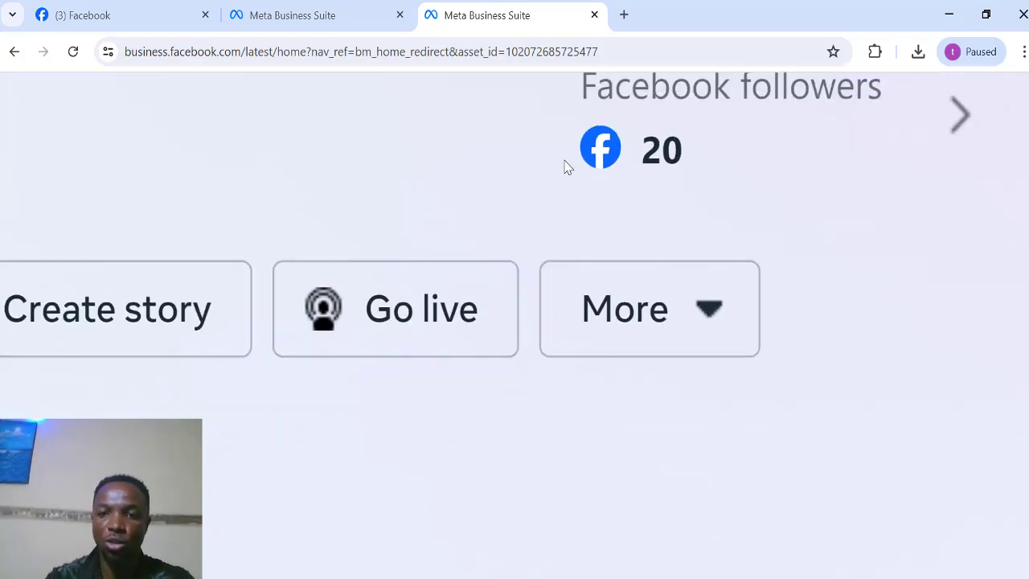
scroll(566, 166, "down", 5)
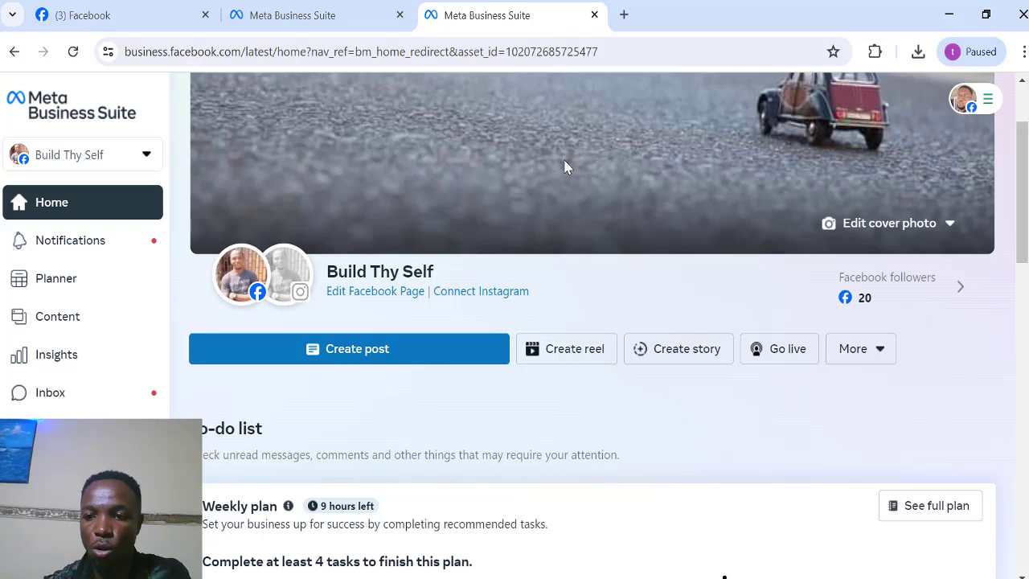
- Open the Bulk upload videos composer from the additional creation options and start adding videos
left_click(870, 350)
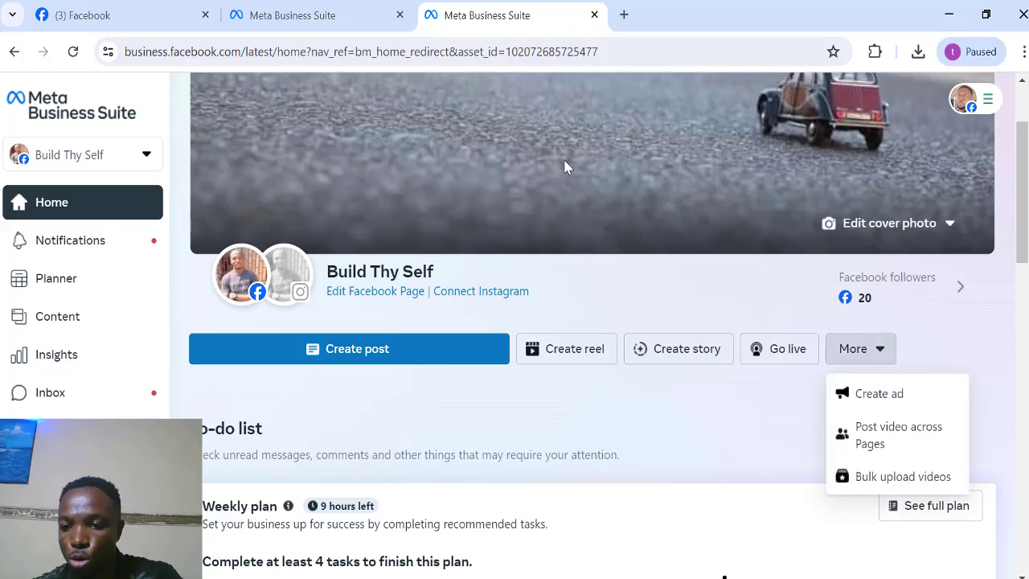
scroll(564, 166, "up", 5)
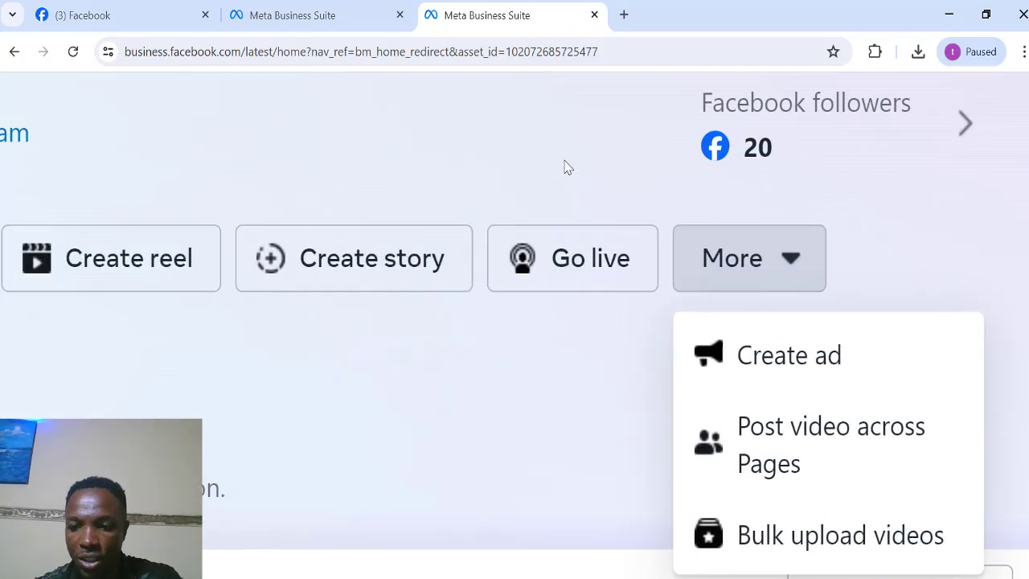
scroll(565, 166, "down", 2)
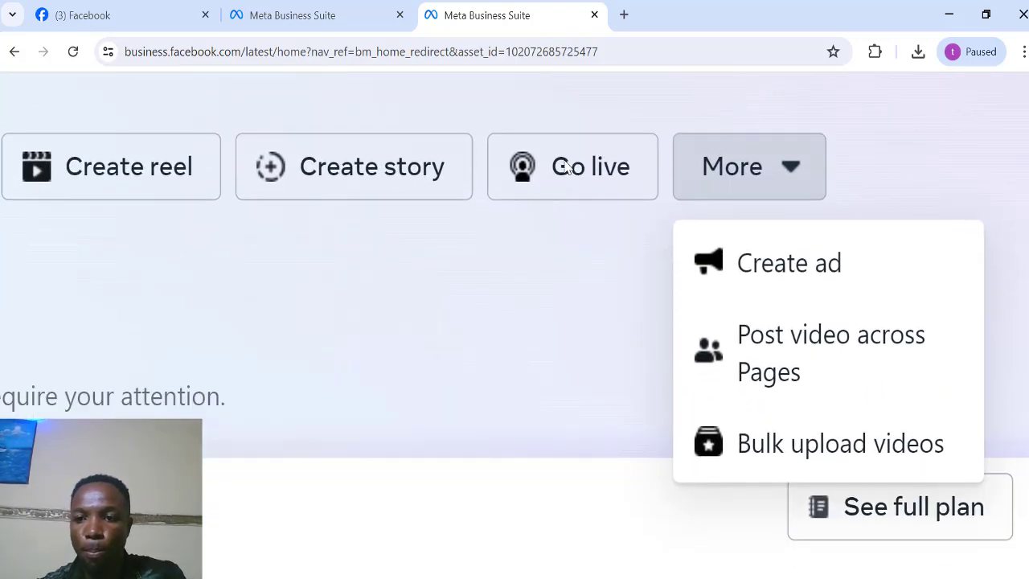
scroll(566, 166, "down", 5)
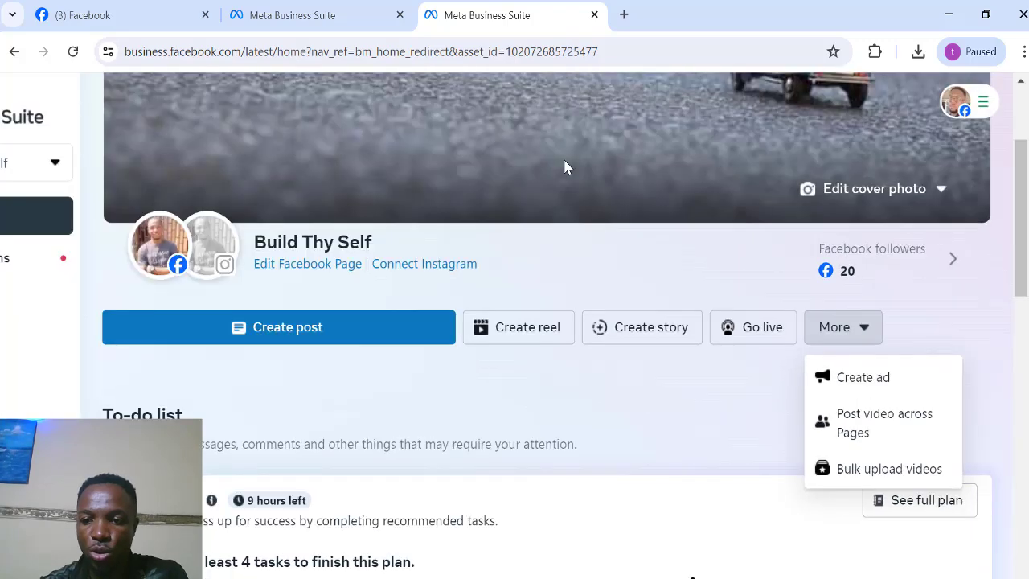
left_click(564, 166)
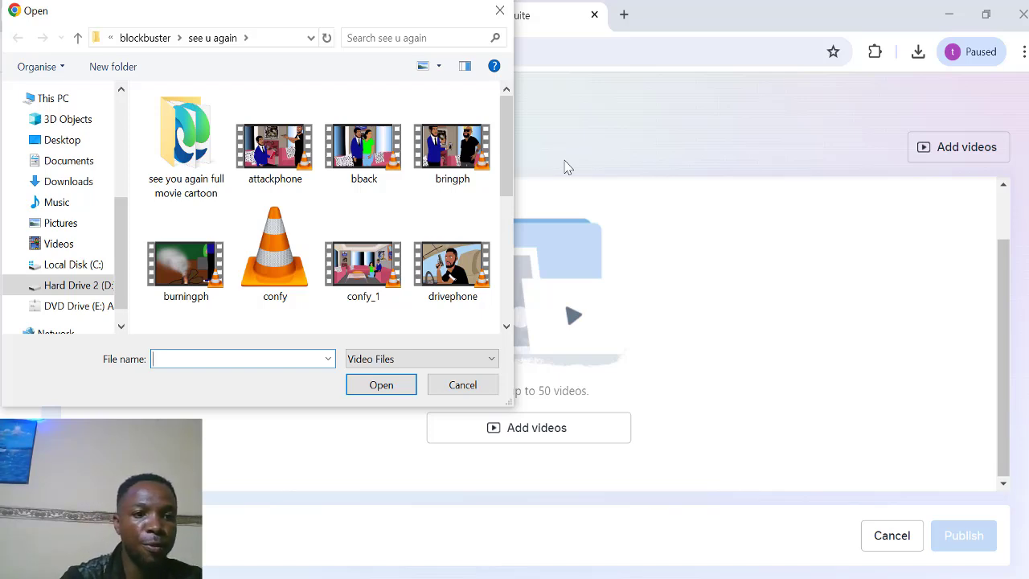
- Add the Police Siren Sound Effect video from the Desktop folder to the bulk upload
scroll(566, 167, "down", 2)
scroll(566, 166, "up", 2)
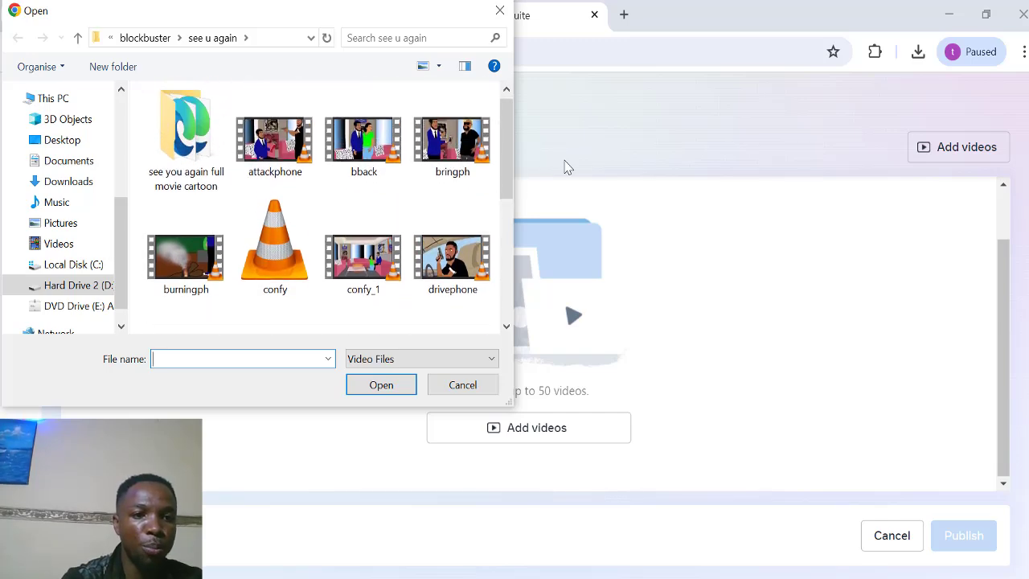
scroll(567, 166, "down", 1)
scroll(566, 166, "up", 1)
scroll(567, 167, "down", 1)
scroll(567, 167, "up", 1)
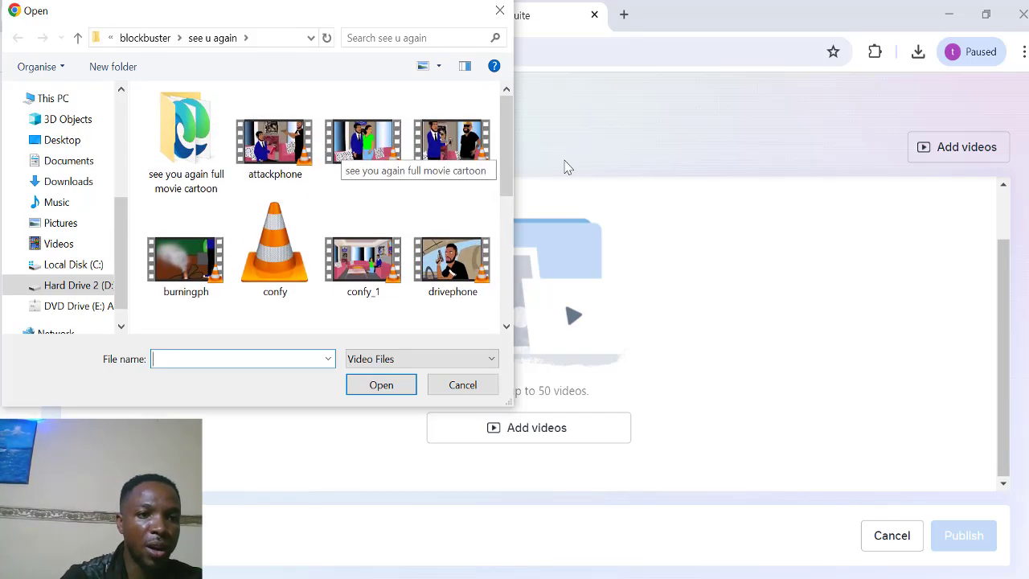
left_click(62, 140)
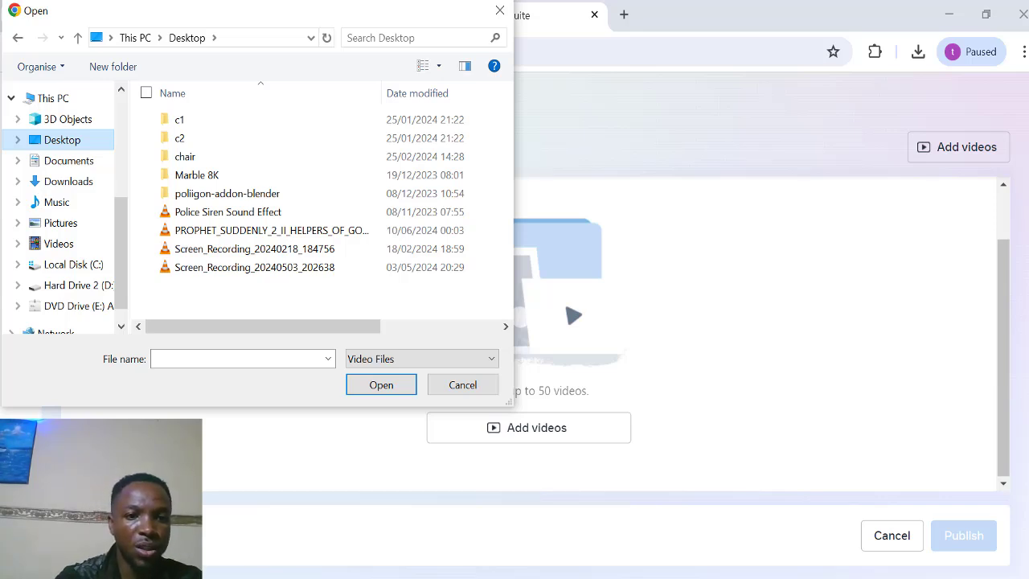
left_click(228, 212)
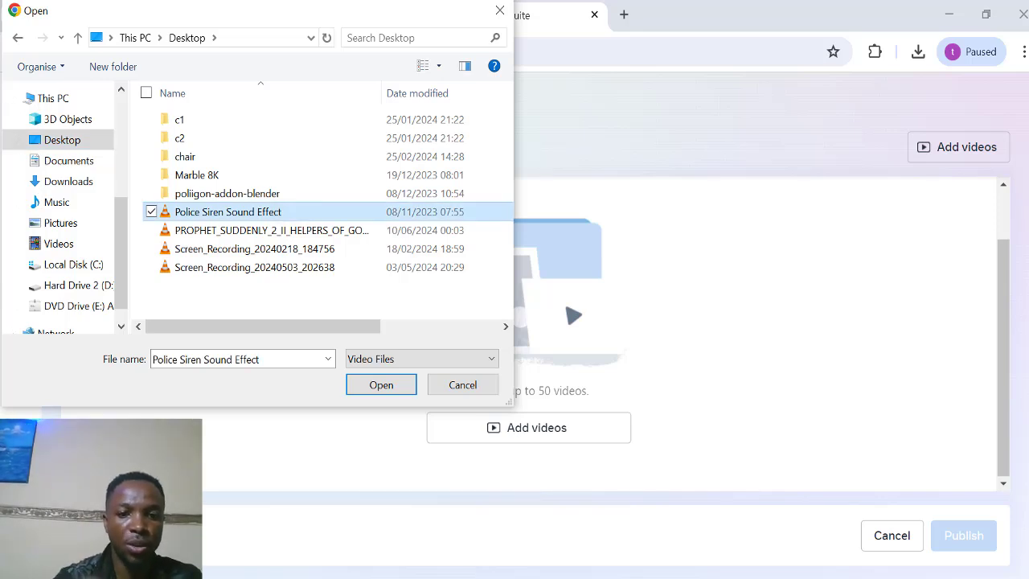
key("Return")
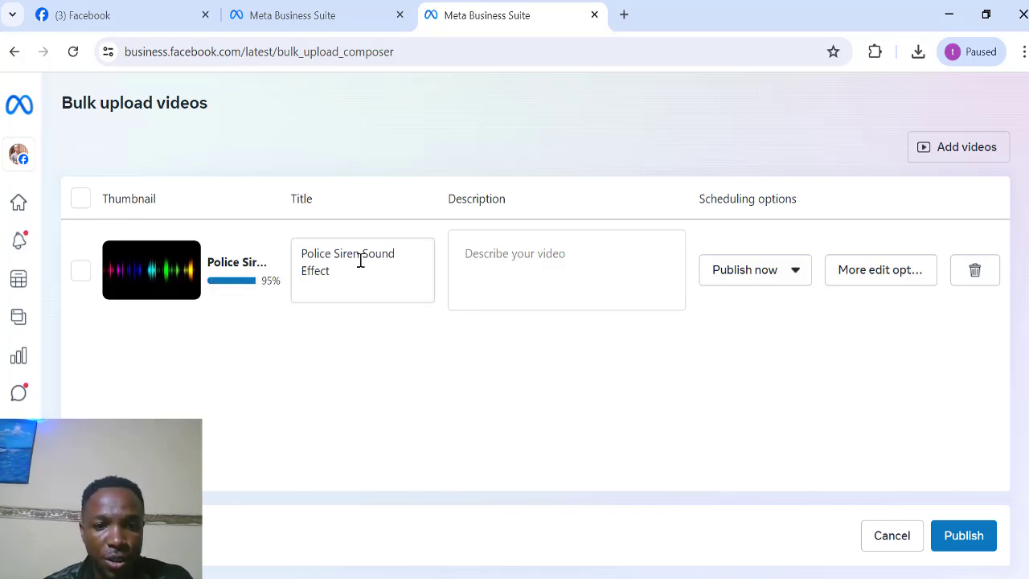
- Enter "police car making emergency noise" as the description of the Police Siren Sound Effect video
left_click(528, 273)
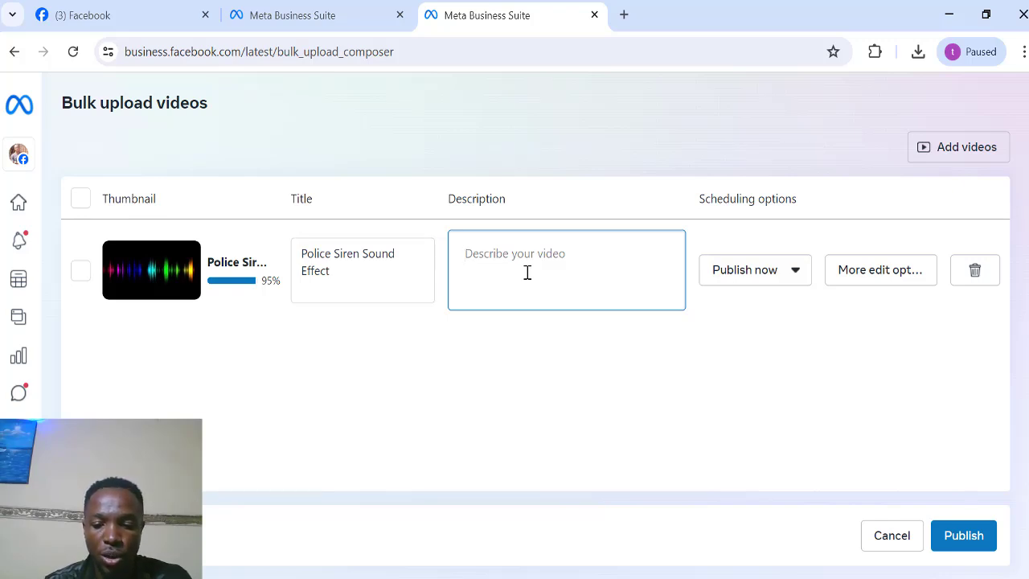
type("police ")
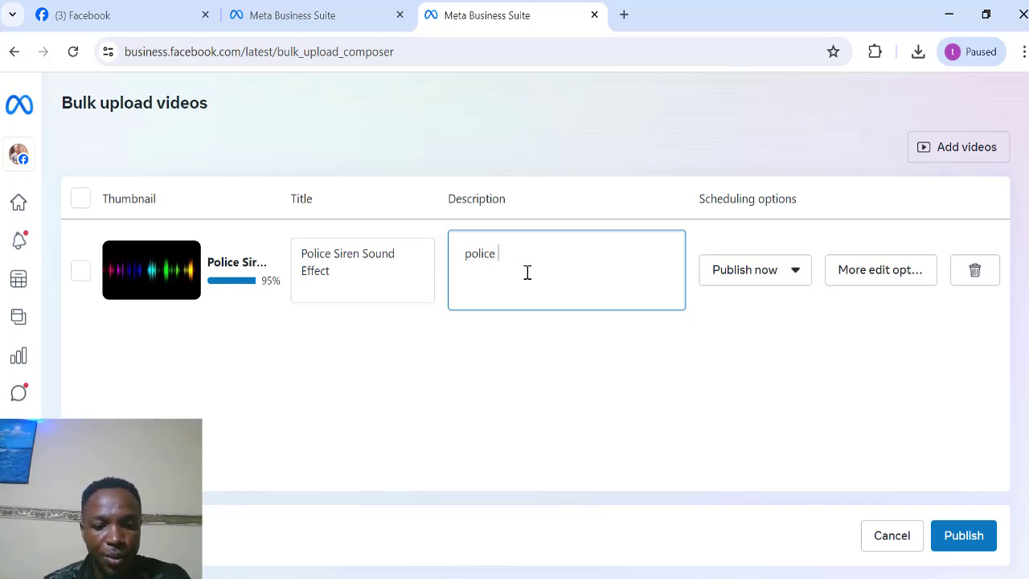
type("c")
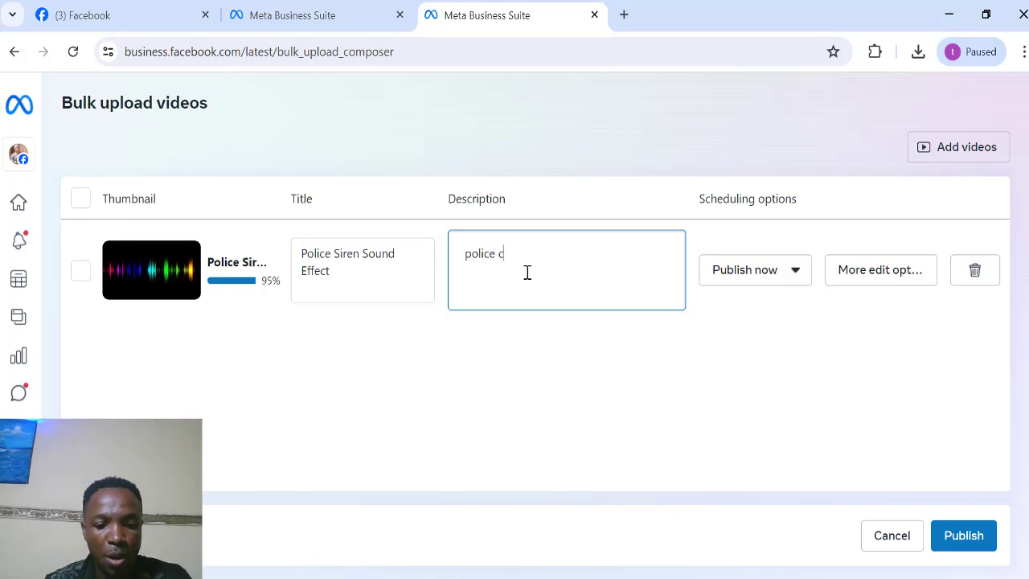
type("ar making ")
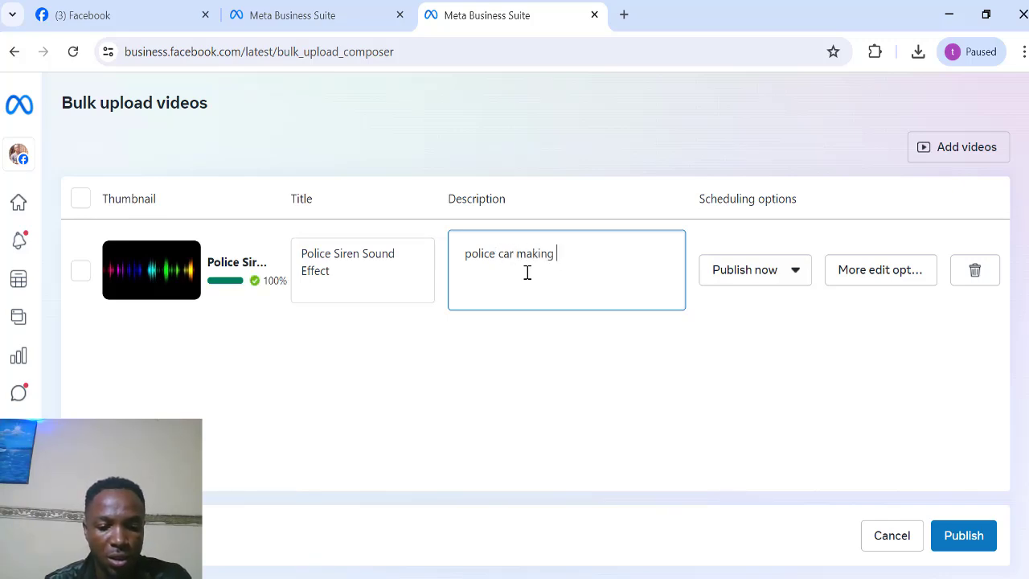
type("em")
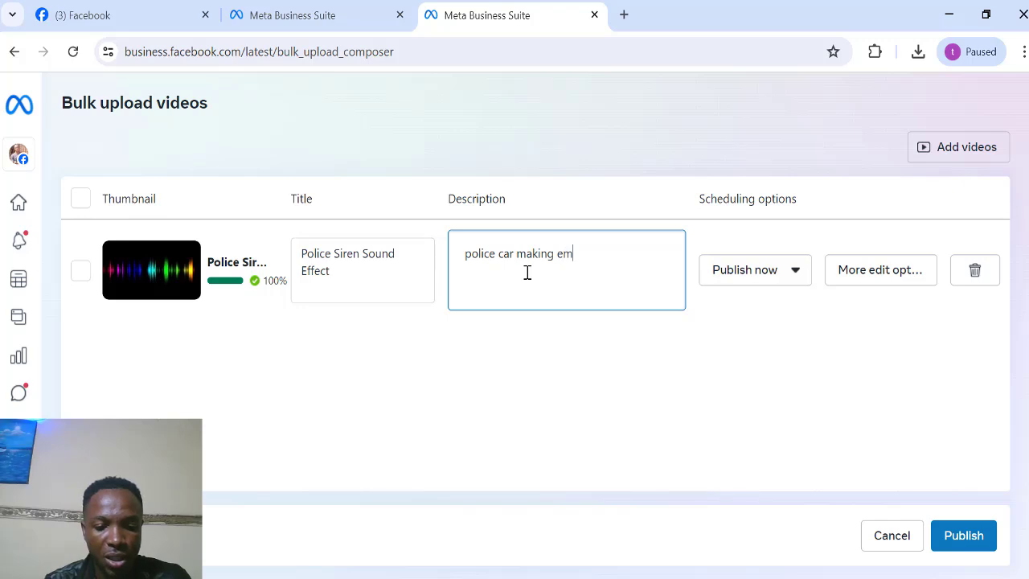
type("erge")
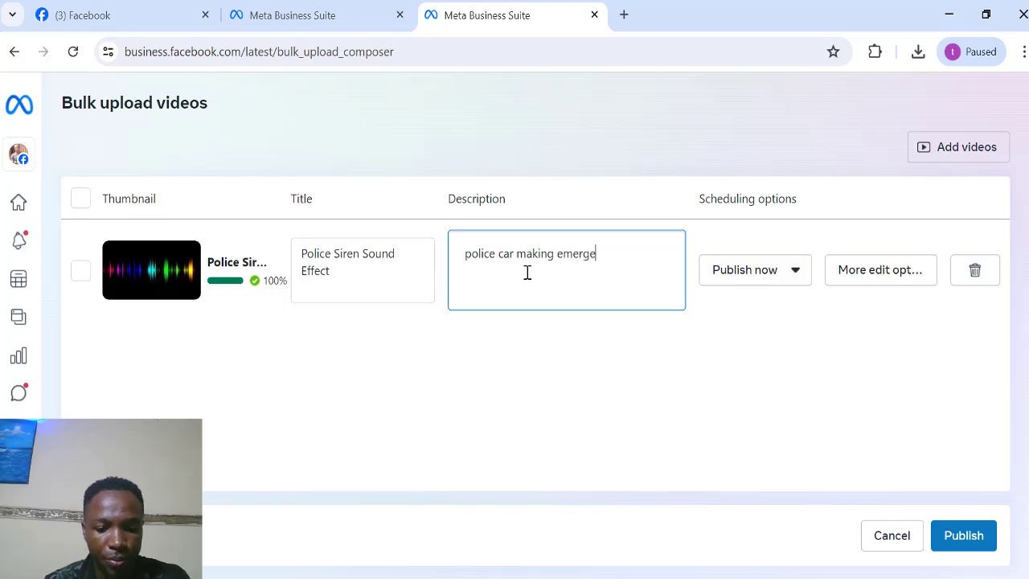
type("ncy noise")
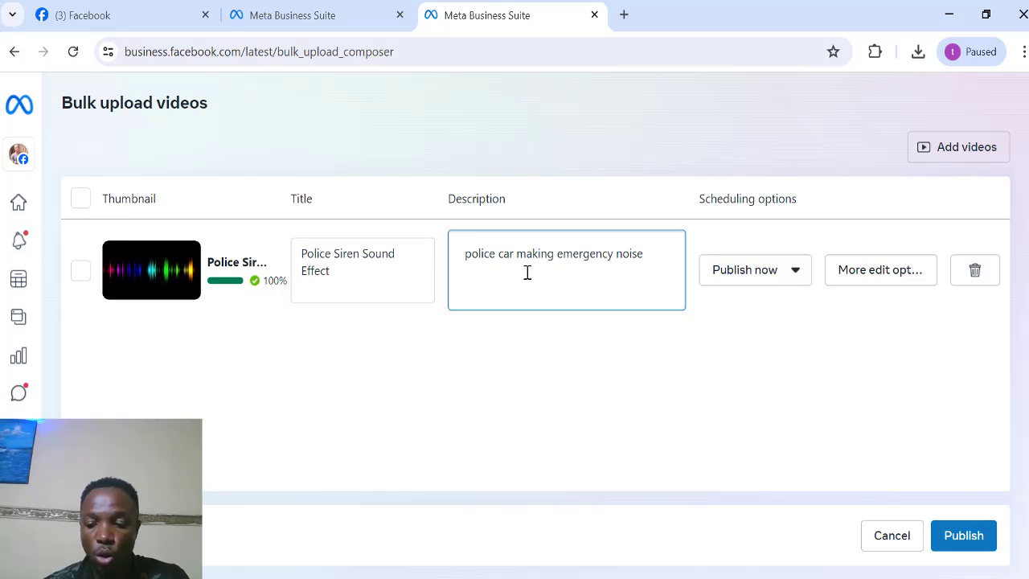
key("Return")
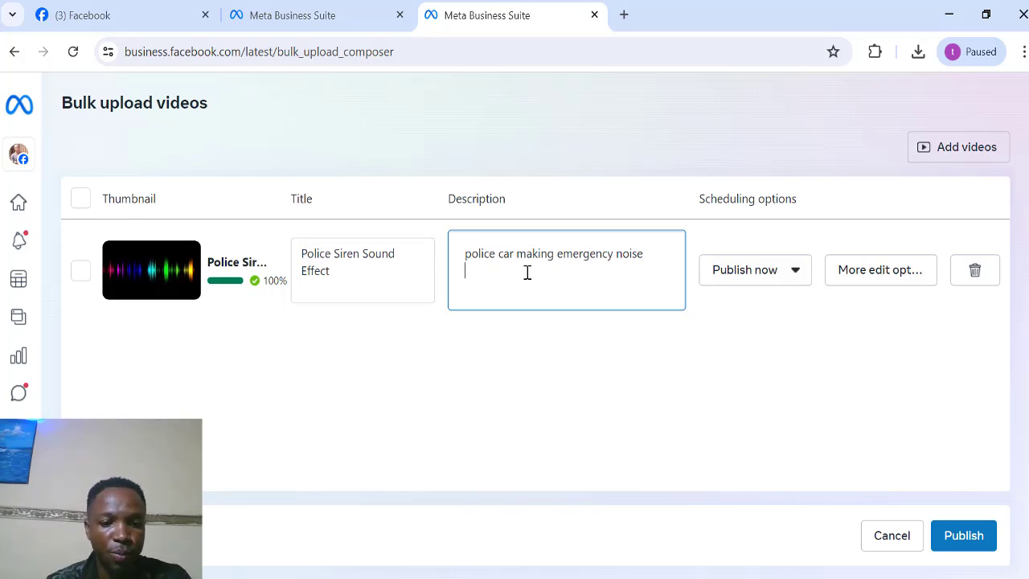
- Examine the video's row, including its upload progress, title, description and scheduling options
scroll(441, 266, "up", 6)
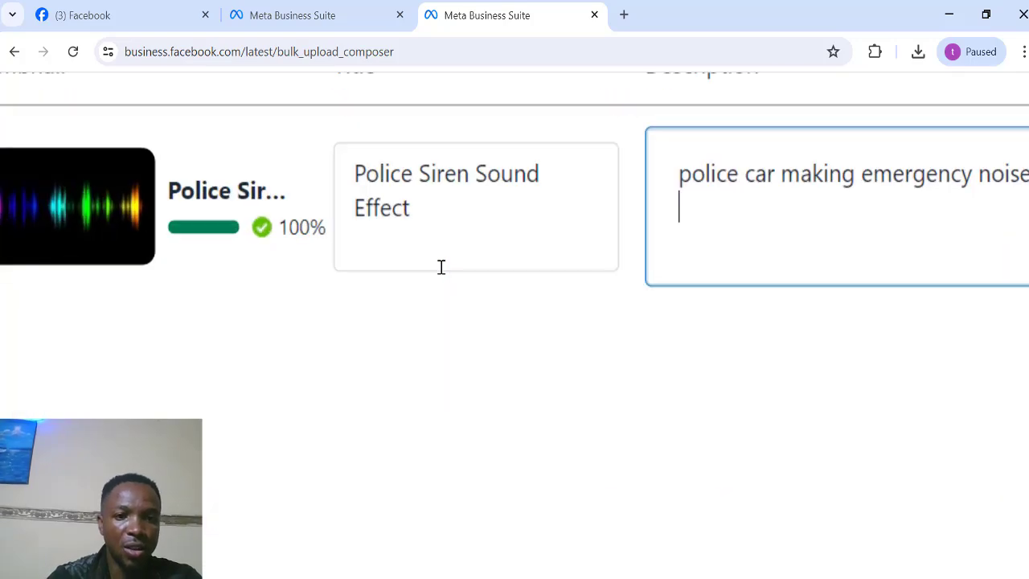
scroll(441, 267, "left", 3)
scroll(441, 266, "up", 2)
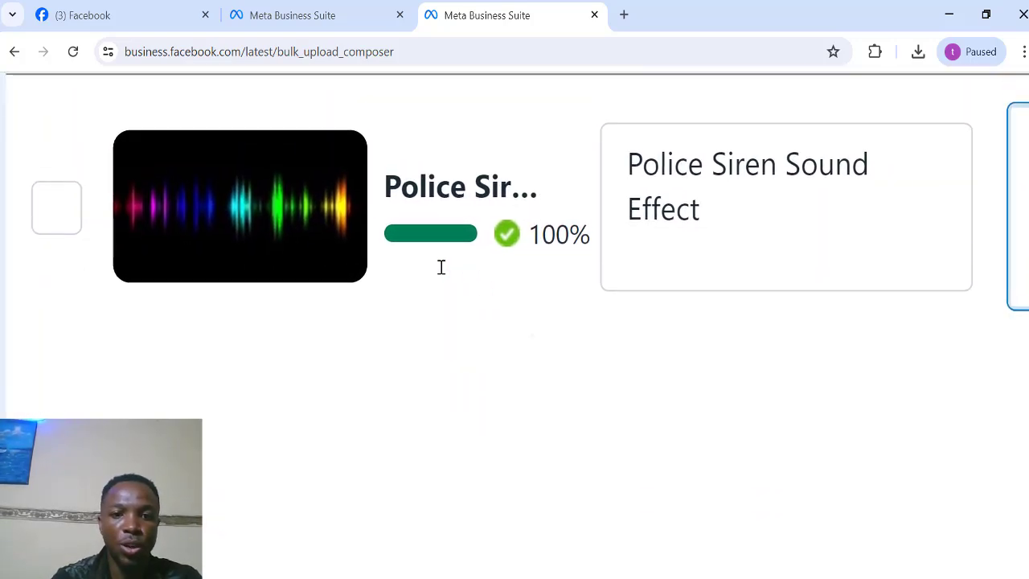
scroll(440, 266, "right", 4)
scroll(440, 266, "up", 1)
scroll(441, 266, "down", 3)
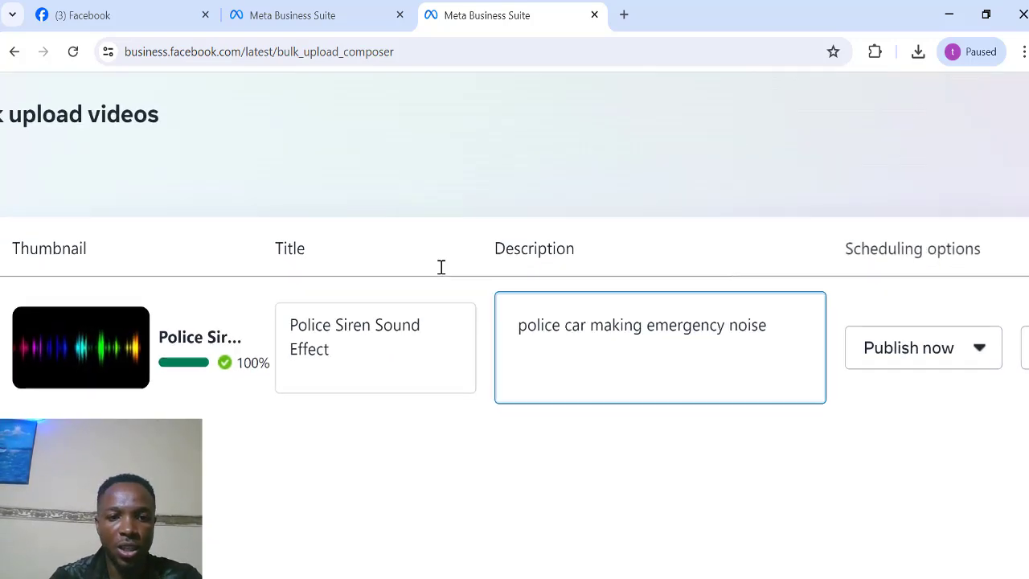
scroll(440, 266, "up", 3)
scroll(441, 266, "up", 2)
scroll(440, 266, "up", 2)
scroll(441, 266, "right", 3)
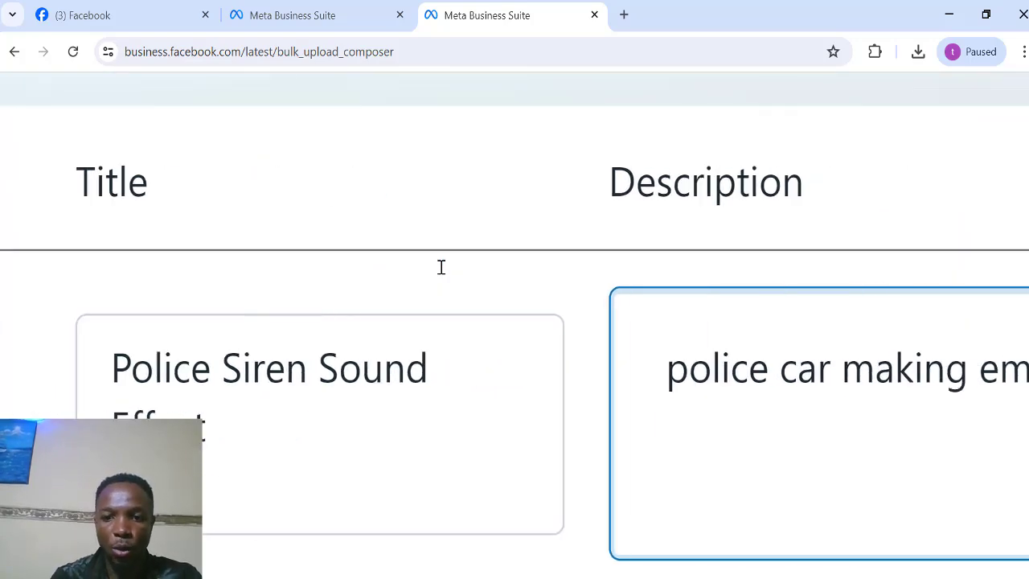
scroll(441, 267, "up", 2)
scroll(441, 266, "down", 5)
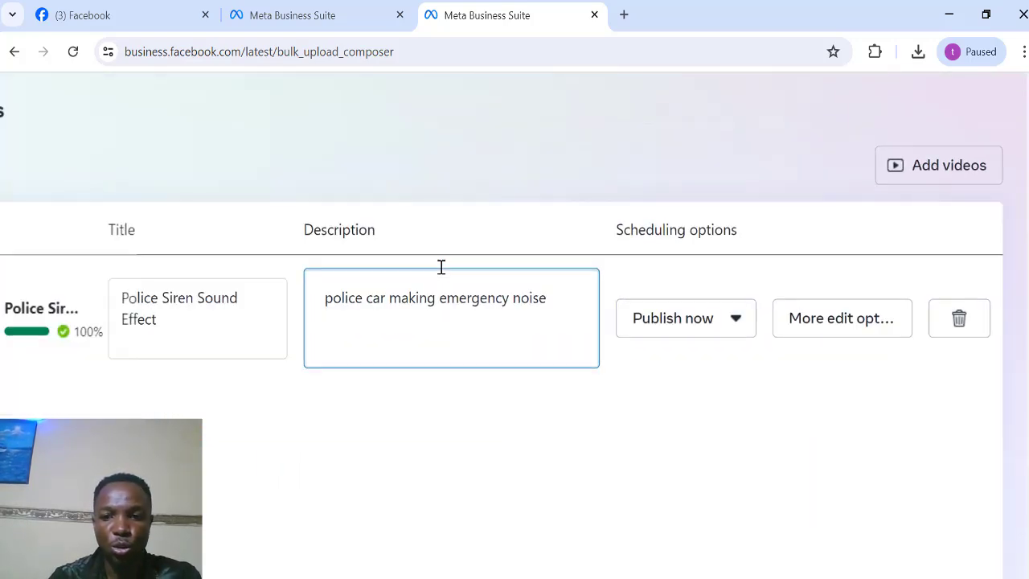
scroll(441, 267, "left", 3)
scroll(441, 266, "left", 2)
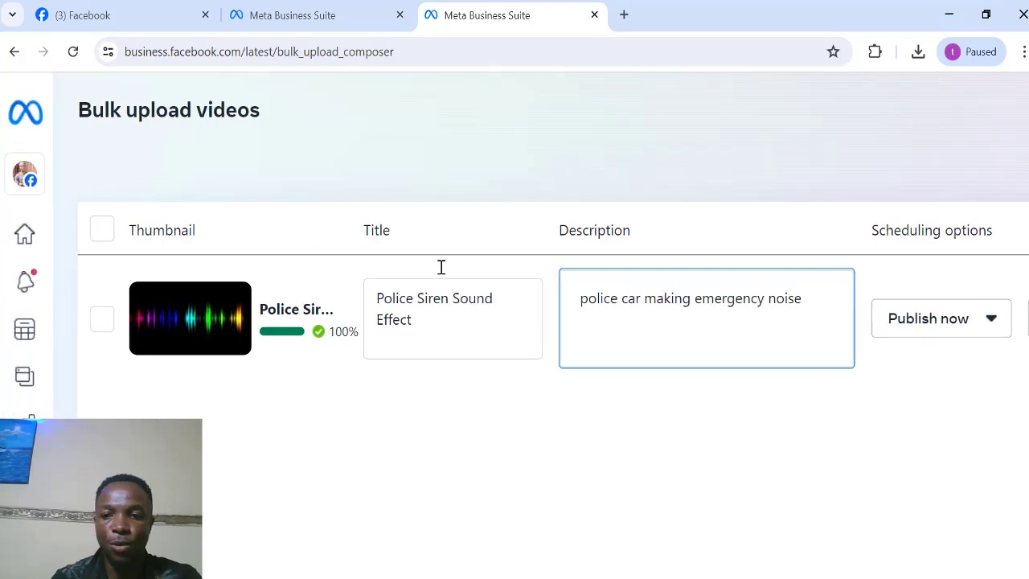
scroll(441, 266, "down", 2)
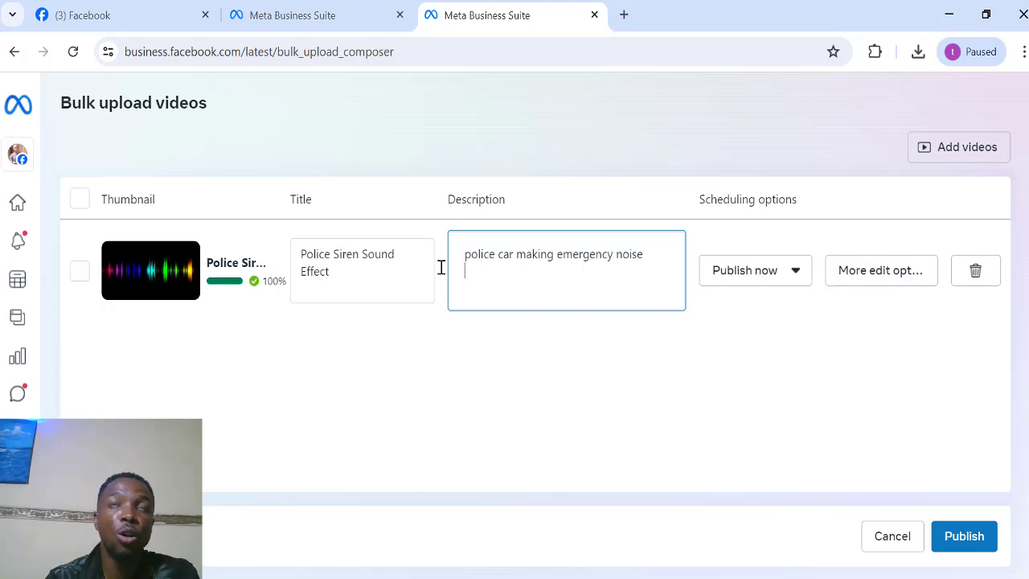
- Select all videos in the bulk upload list to bring up the group scheduling and custom label options
scroll(441, 267, "up", 5)
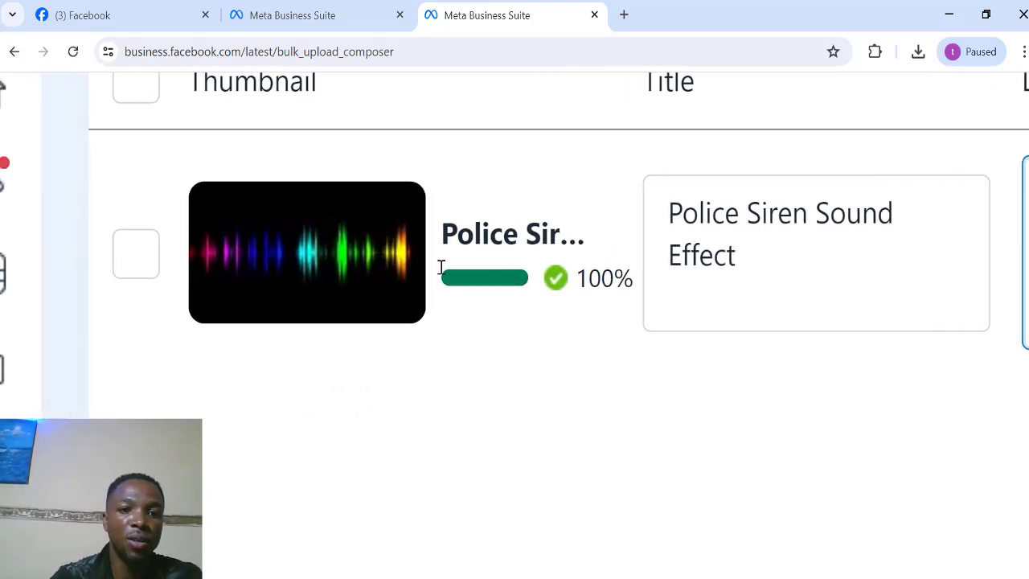
scroll(440, 267, "down", 5)
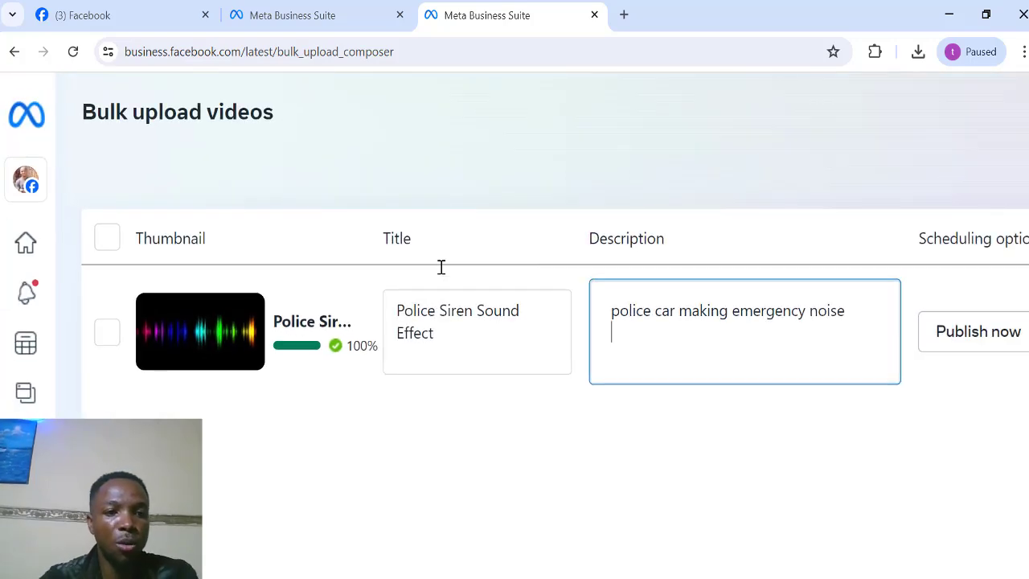
scroll(440, 267, "up", 5)
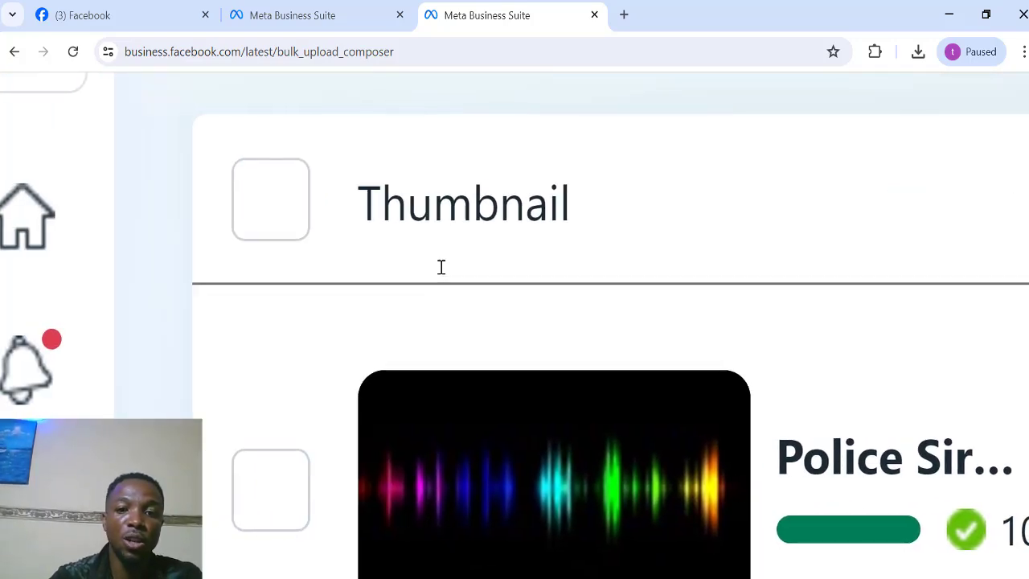
scroll(441, 267, "down", 5)
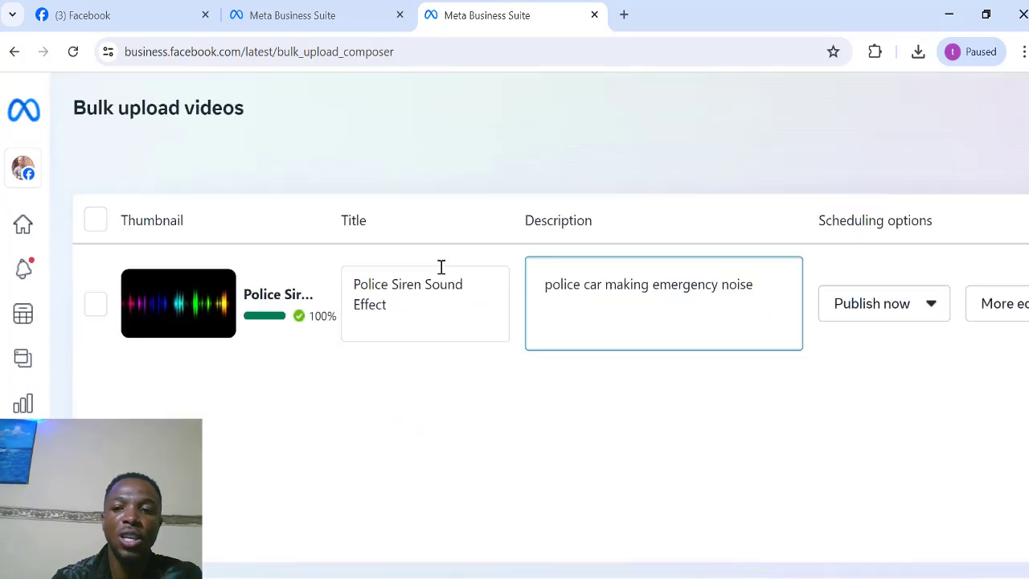
key("Return")
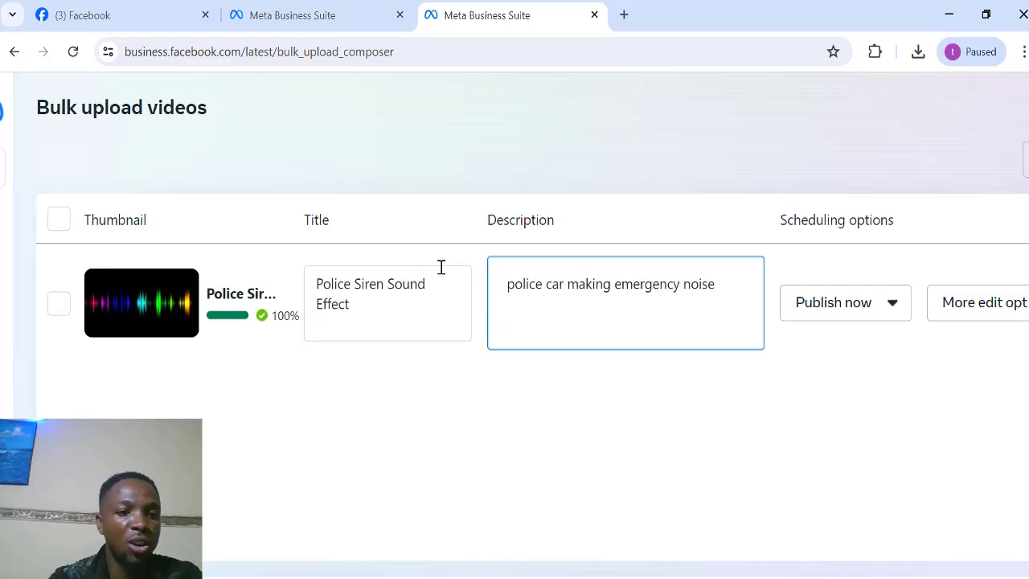
scroll(442, 267, "up", 5)
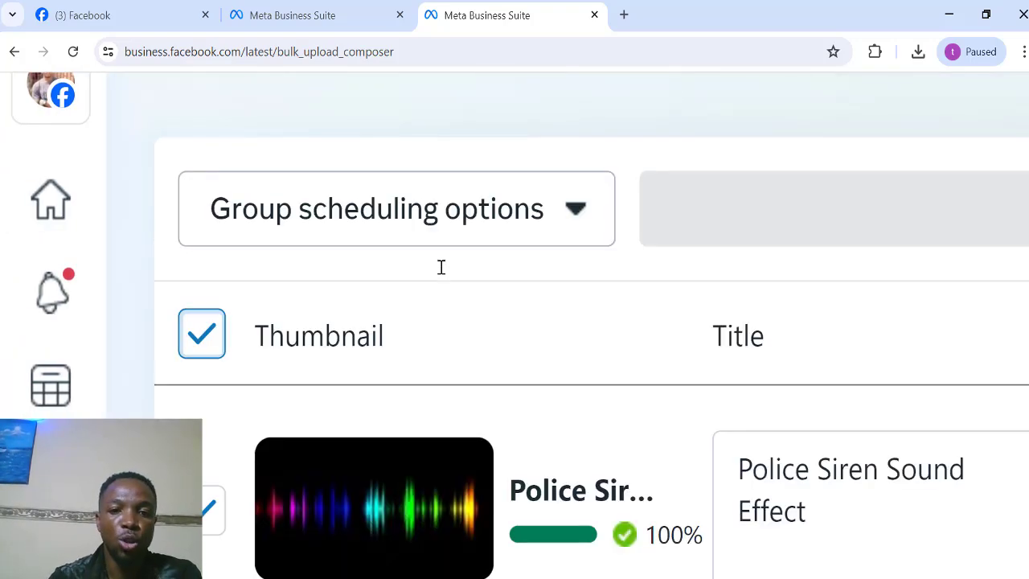
scroll(441, 267, "down", 5)
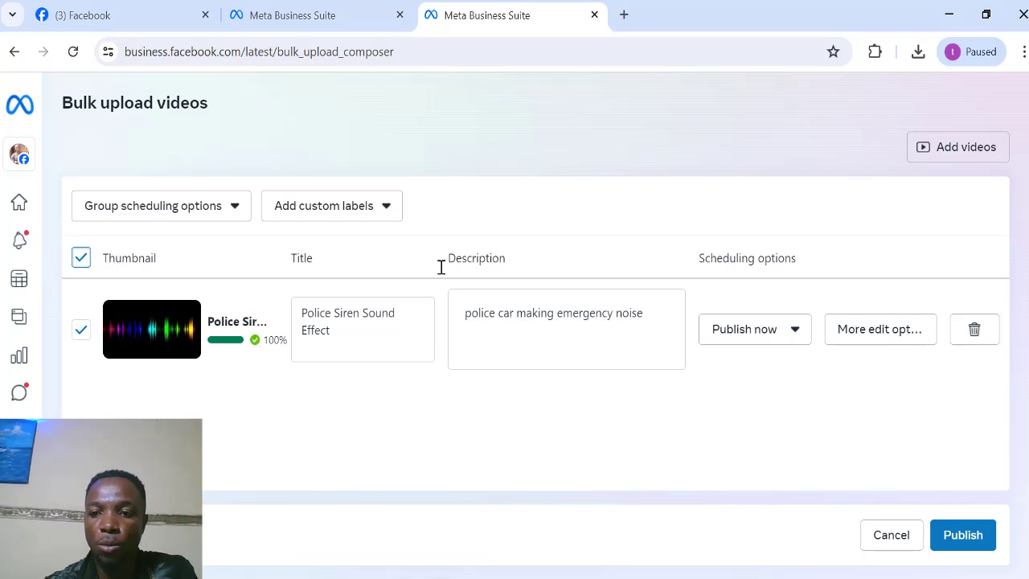
- Open the additional edit options for the Police Siren Sound Effect video
scroll(441, 267, "up", 3)
scroll(441, 267, "right", 1)
scroll(441, 267, "up", 3)
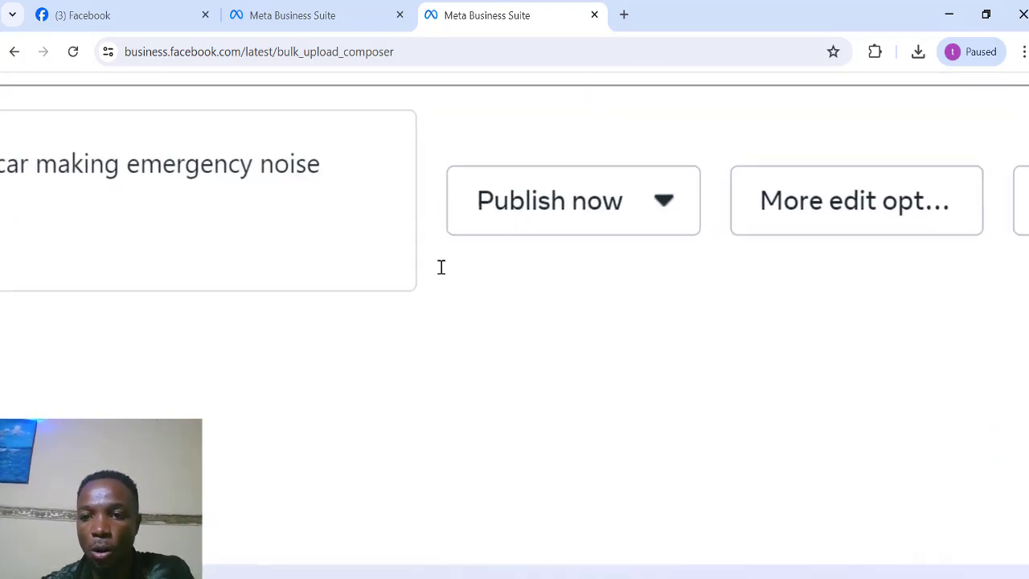
scroll(442, 267, "right", 1)
scroll(441, 267, "up", 2)
scroll(442, 267, "up", 2)
scroll(441, 267, "left", 1)
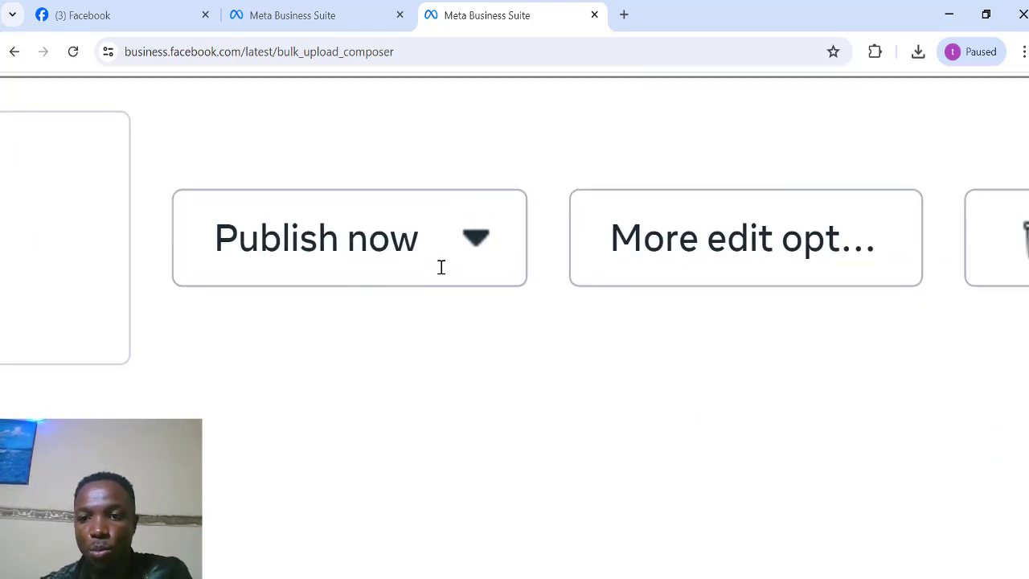
scroll(442, 267, "up", 3)
scroll(441, 267, "down", 6)
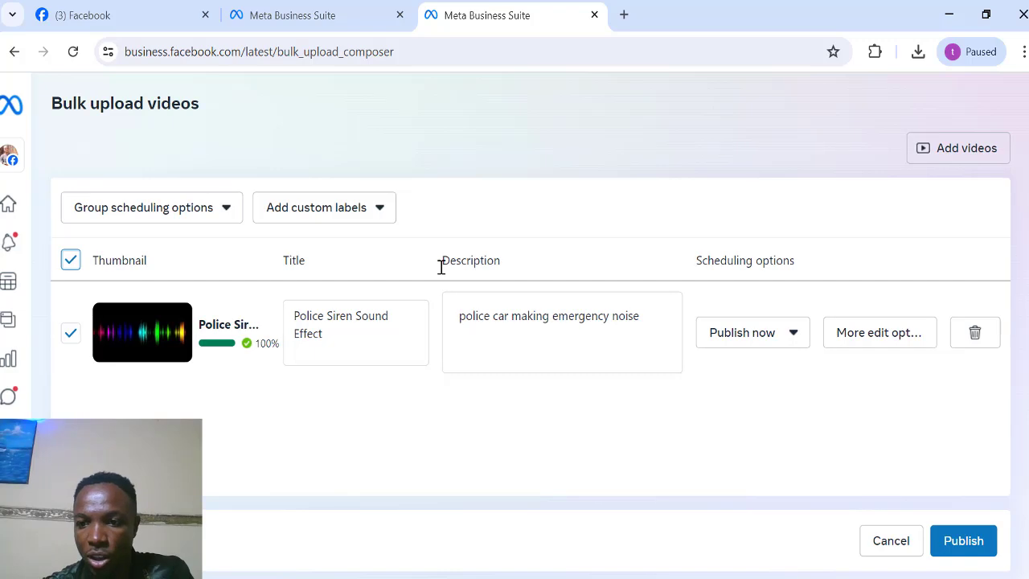
left_click(878, 332)
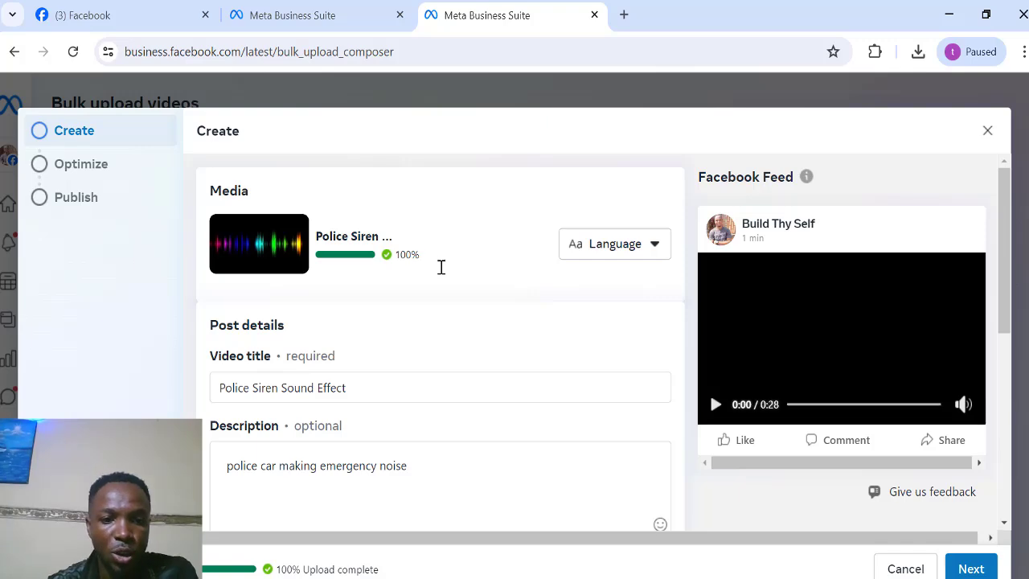
- Examine the video's post details, including its title, description and suggested thumbnails
scroll(442, 267, "down", 1)
scroll(442, 267, "up", 5, "ctrl")
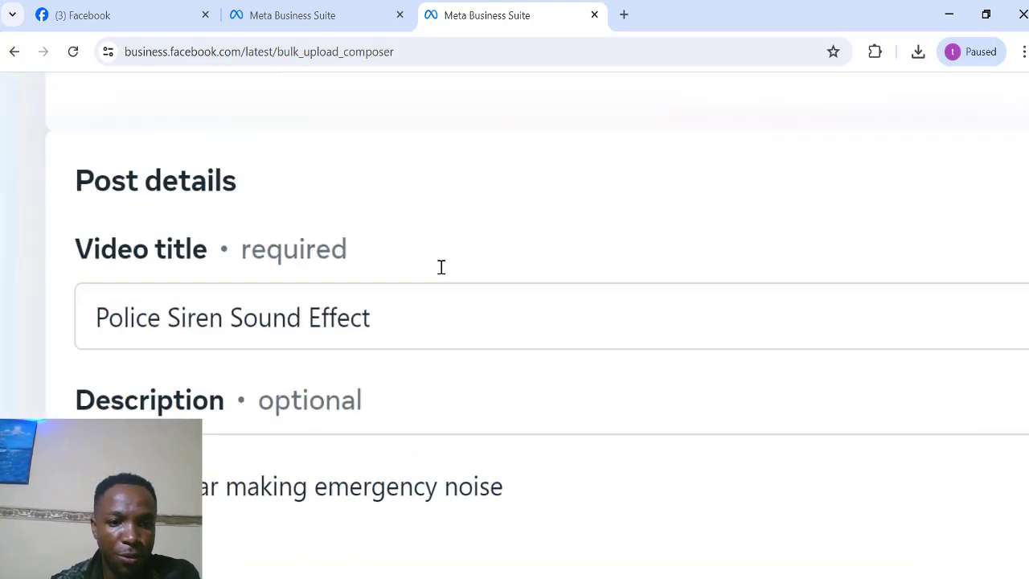
scroll(442, 267, "down", 2)
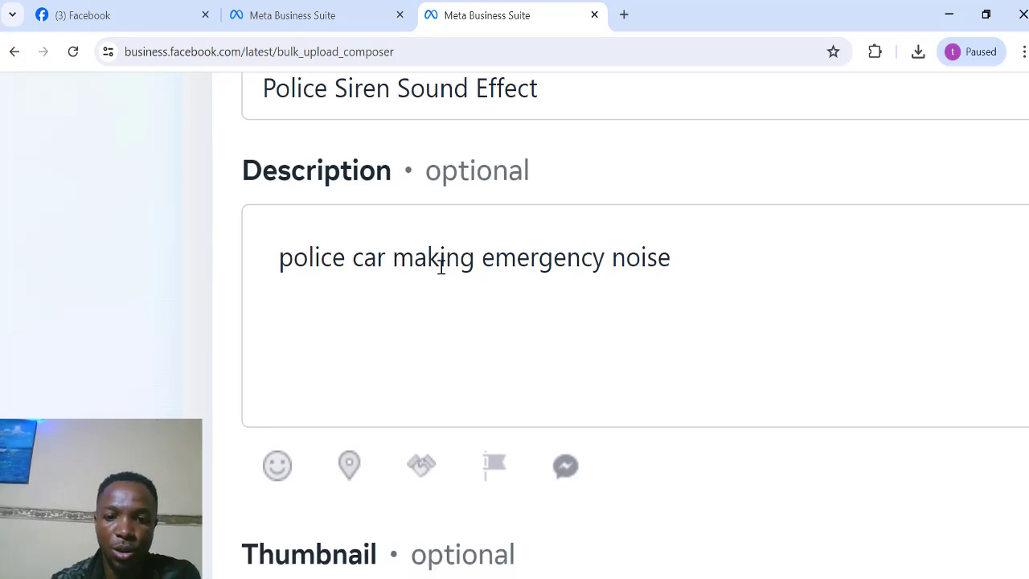
scroll(441, 267, "down", 5, "ctrl")
scroll(442, 267, "down", 1, "ctrl")
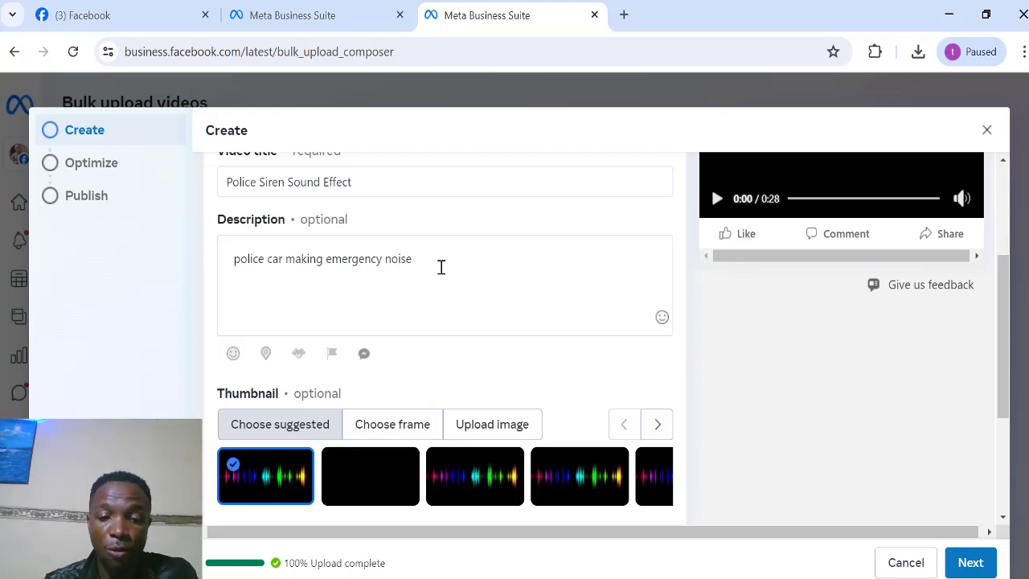
scroll(442, 267, "up", 5)
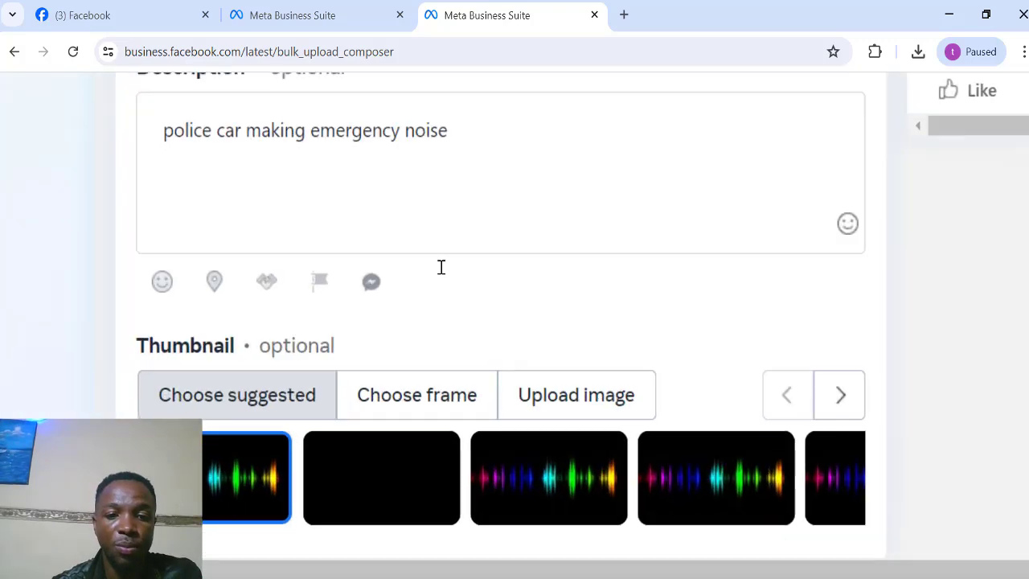
scroll(442, 267, "down", 3)
scroll(442, 267, "down", 2)
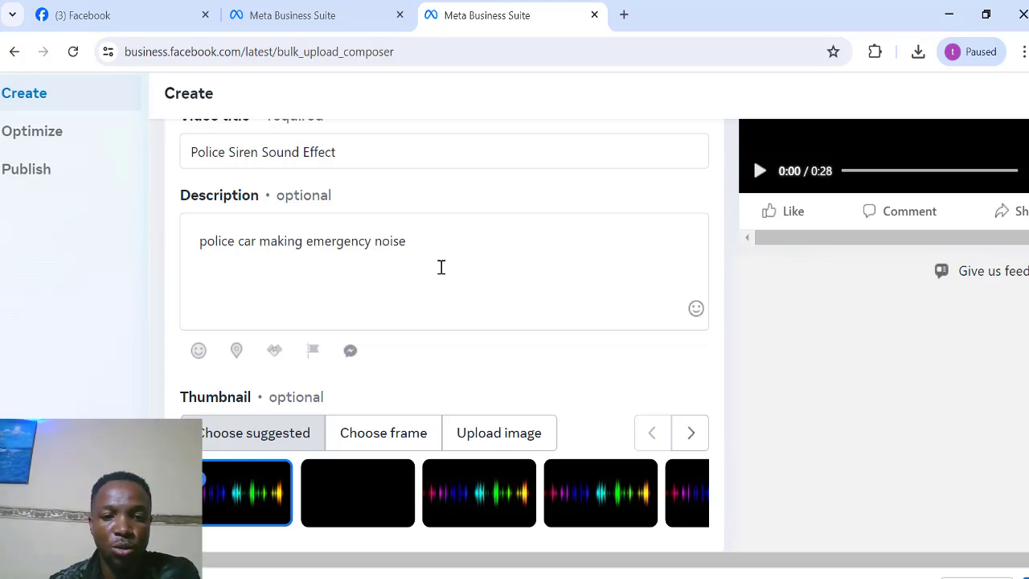
- Switch the thumbnail source to Choose frame, view the frame picker and close it without applying a frame
left_click(384, 432)
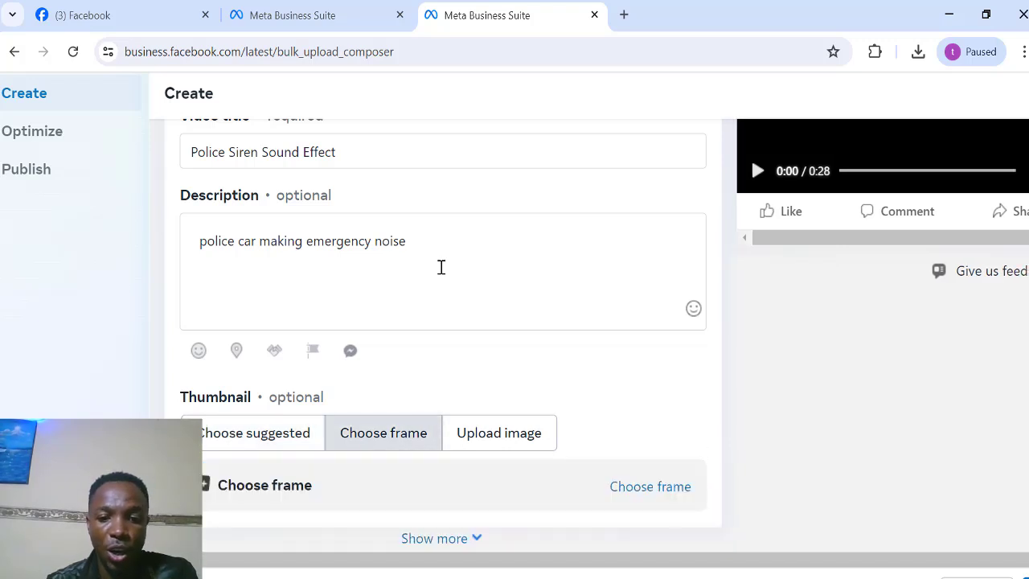
scroll(384, 433, "down", 1)
scroll(442, 267, "down", 1)
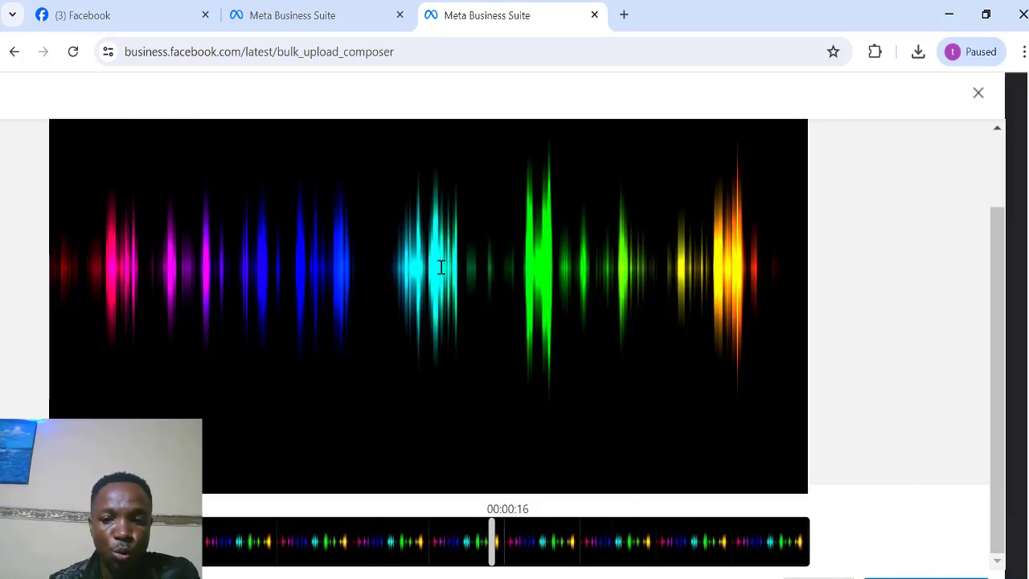
key("Escape")
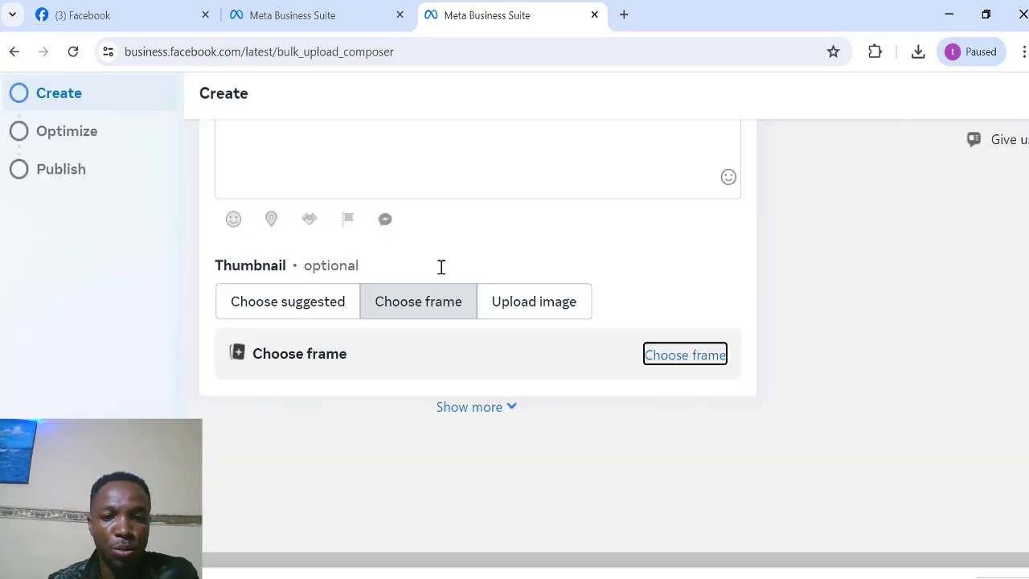
scroll(441, 267, "up", 3)
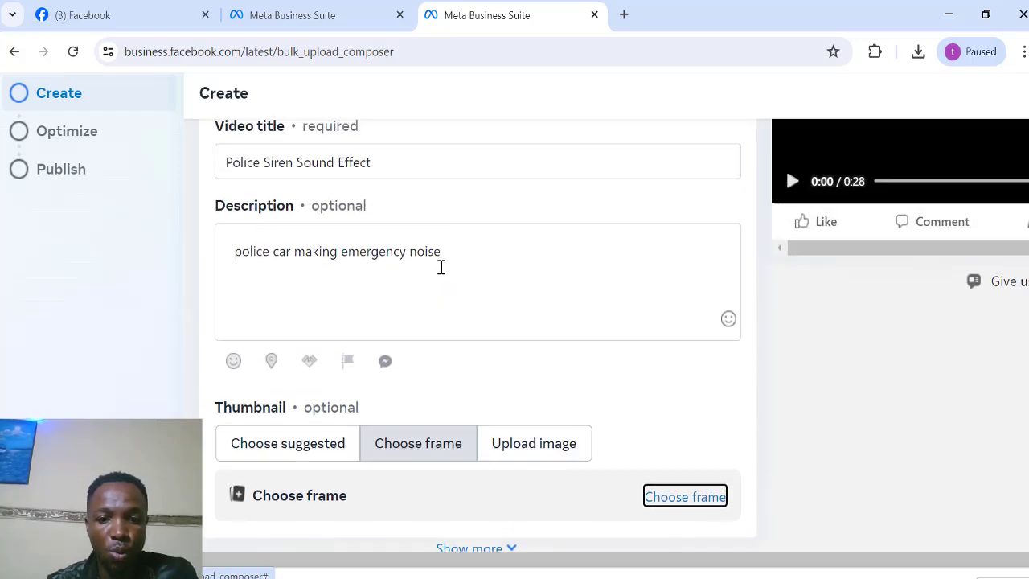
- Open the frame picker, choose the video frame at about 00:00:10 and save it as the thumbnail
scroll(442, 267, "down", 1)
key("Return")
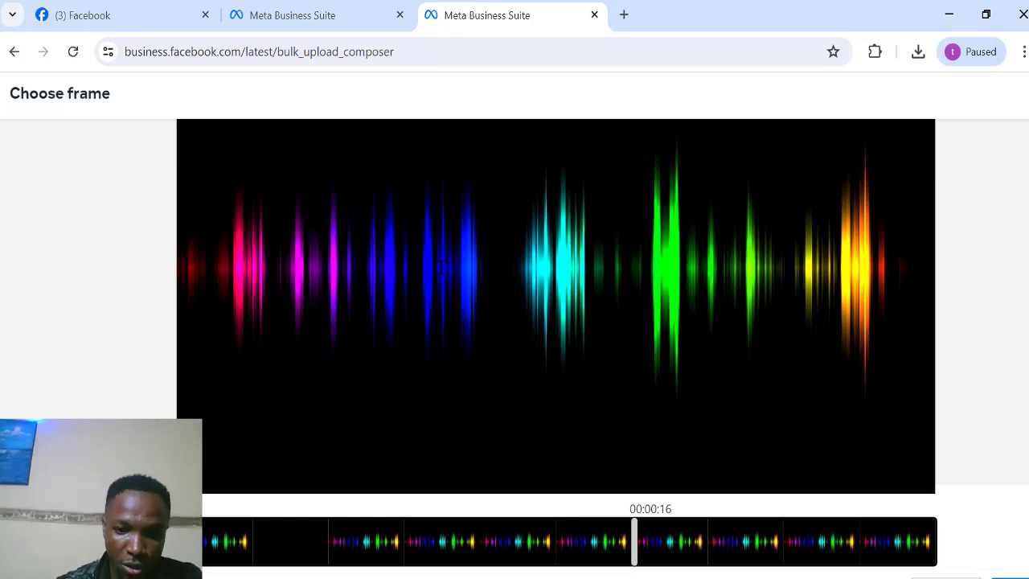
left_click(451, 535)
scroll(441, 267, "down", 1)
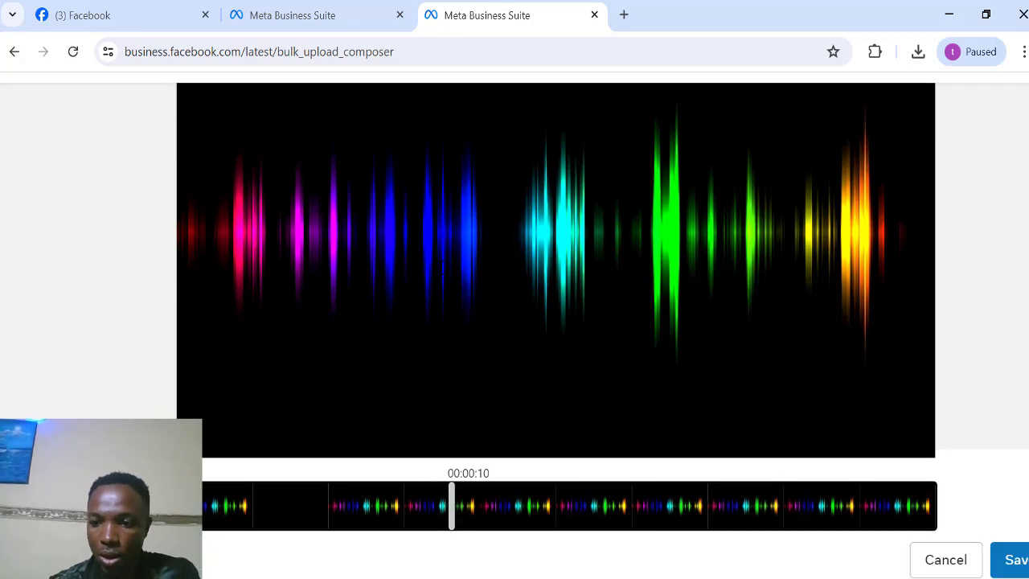
scroll(441, 267, "down", 1)
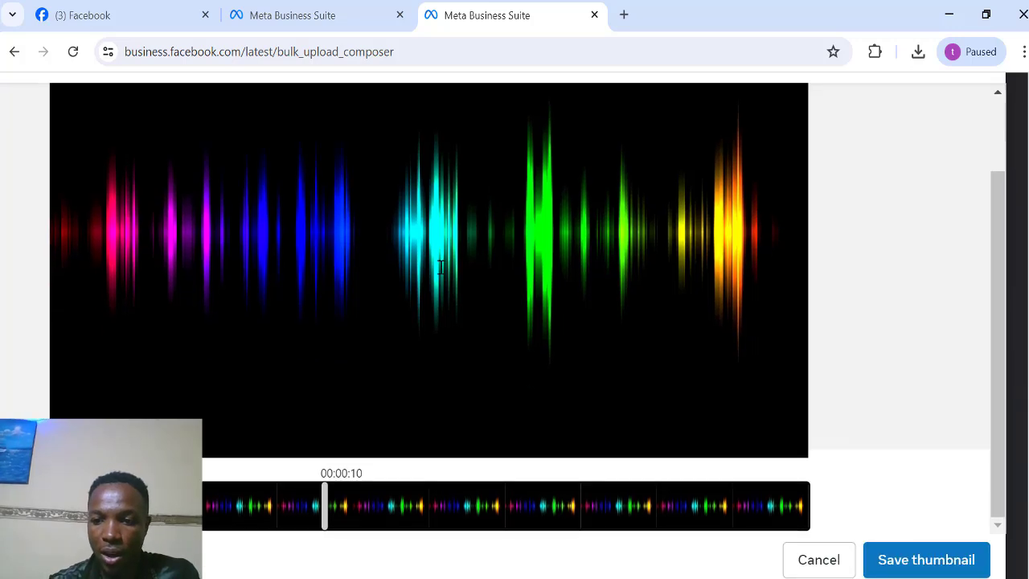
left_click(306, 505)
scroll(440, 267, "up", 3)
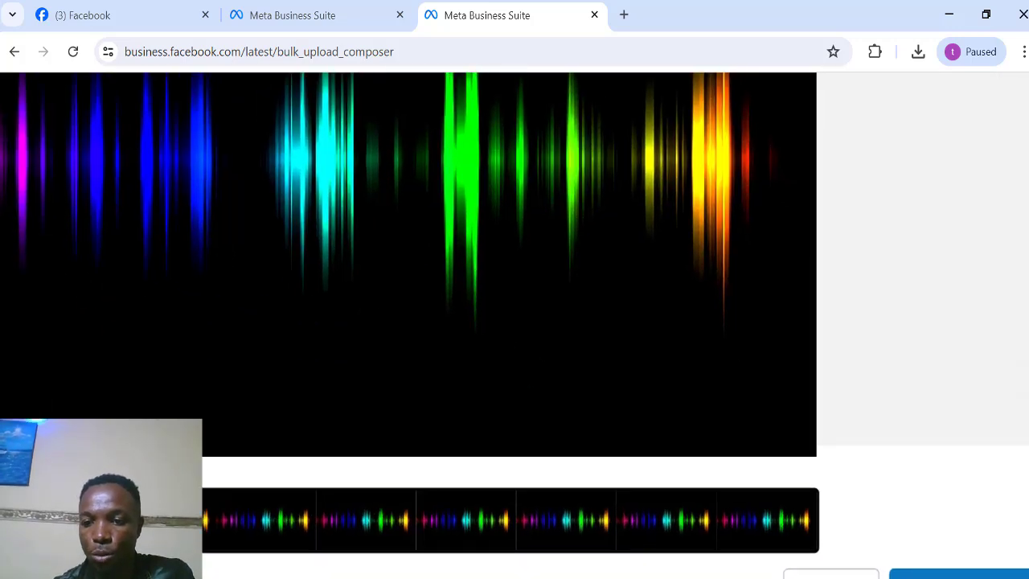
scroll(440, 267, "down", 1)
scroll(515, 326, "up", 2)
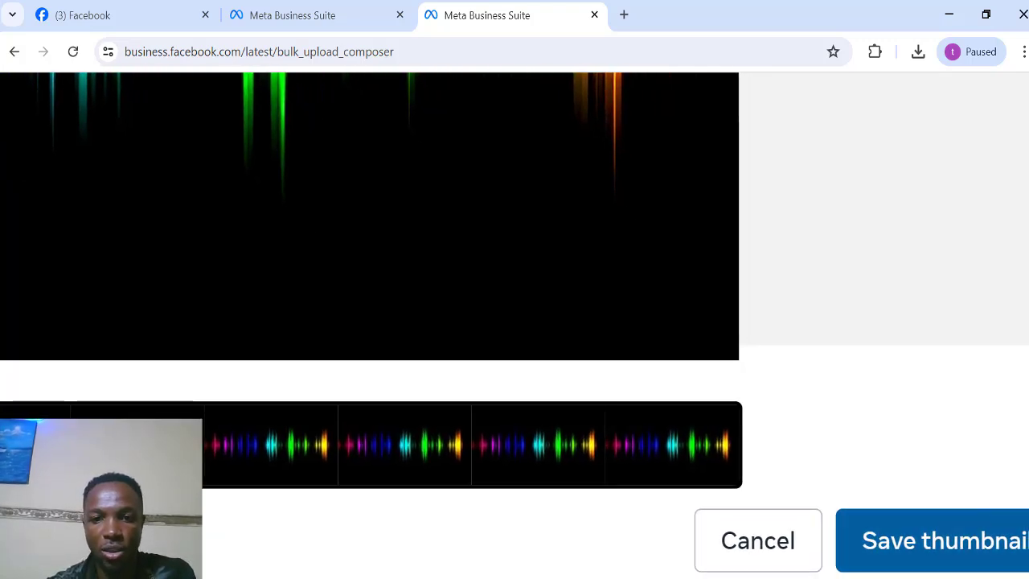
key("Return")
- Check the chosen frame in the Thumbnail section and continue to the Optimize stage
scroll(442, 267, "down", 5)
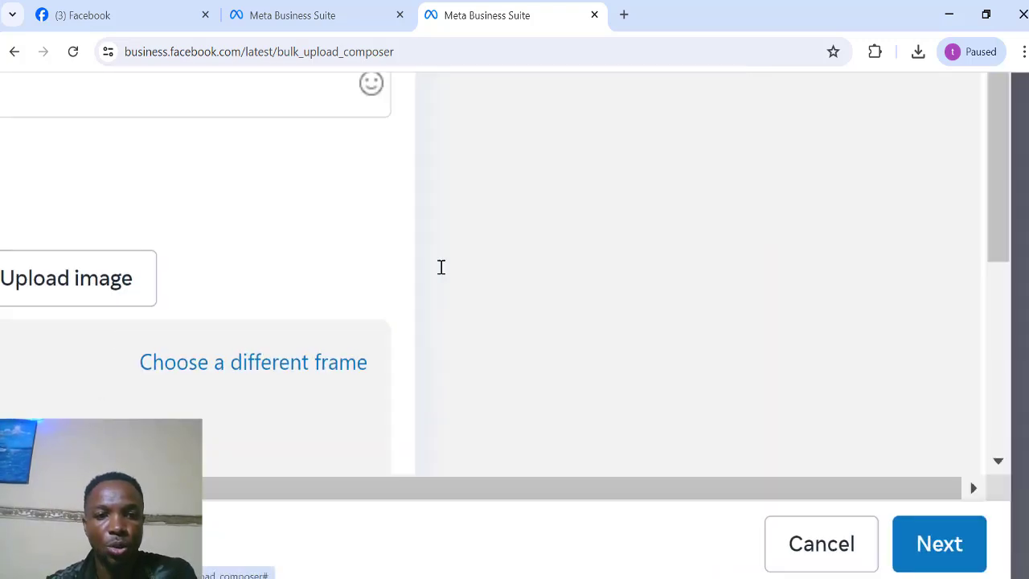
scroll(442, 267, "down", 2)
scroll(442, 267, "up", 4)
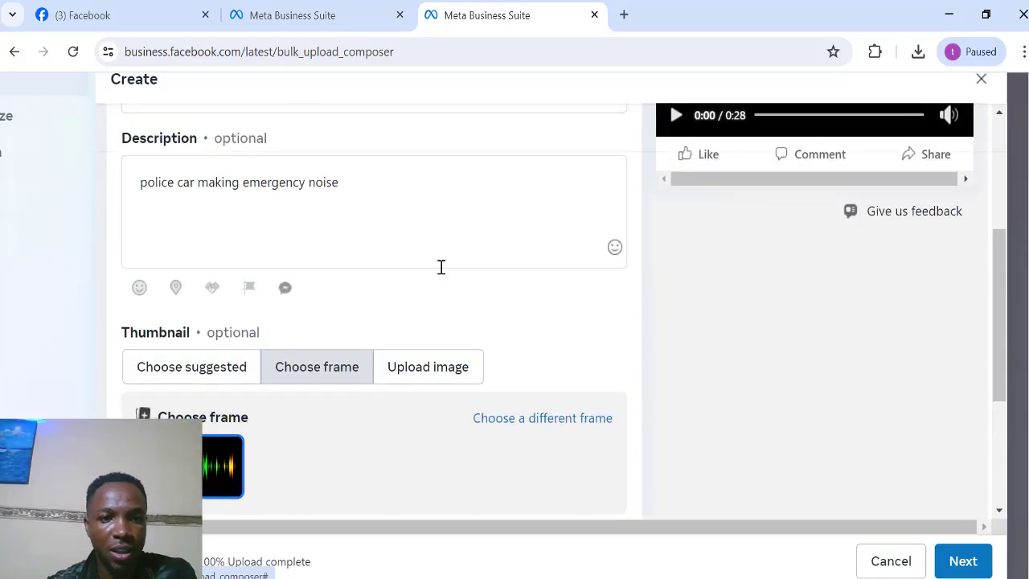
scroll(441, 267, "down", 5)
scroll(441, 267, "up", 1)
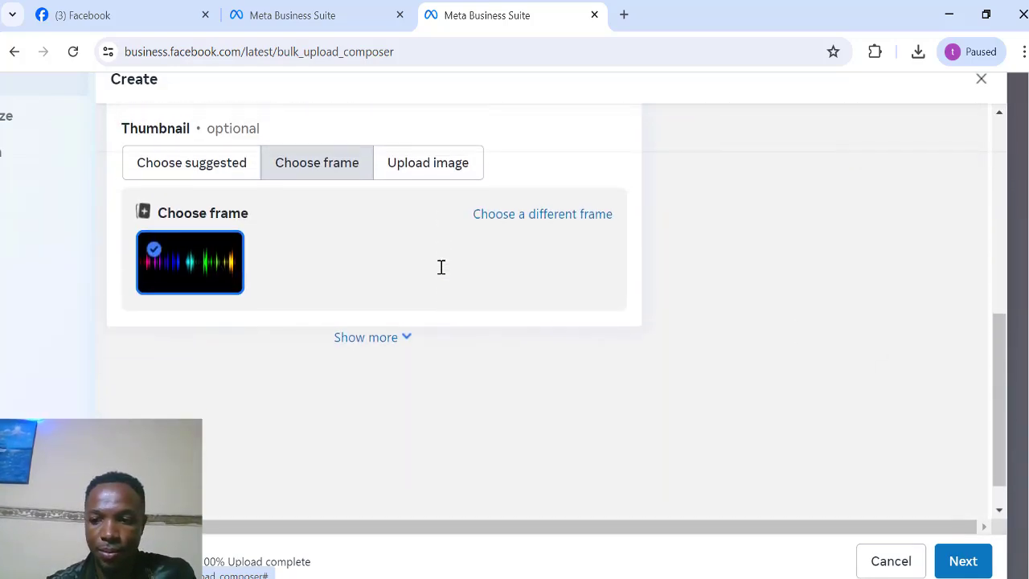
left_click(963, 562)
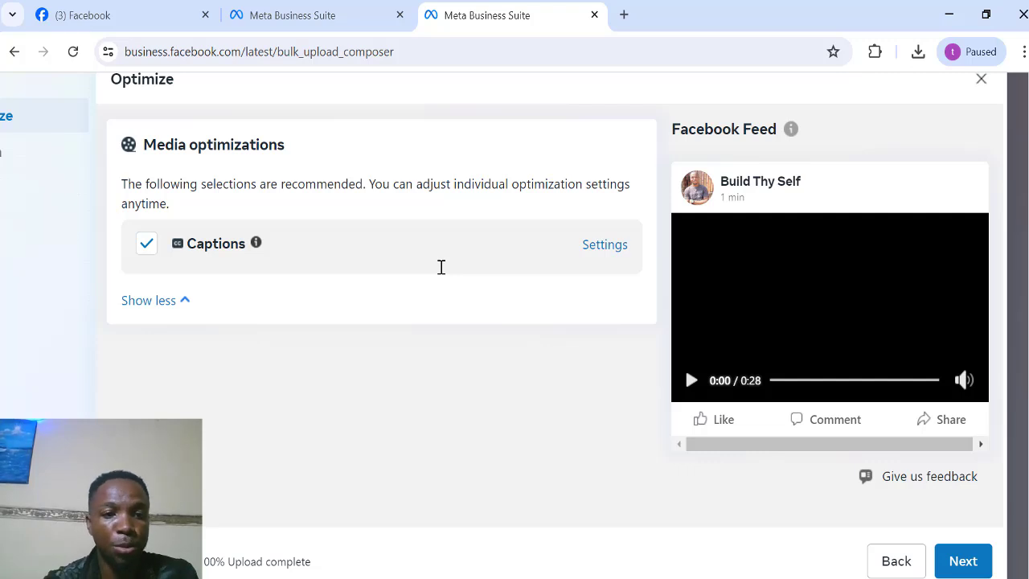
- Turn off the Captions media optimization and continue to the Publish stage
scroll(441, 267, "up", 5)
scroll(442, 267, "left", 2)
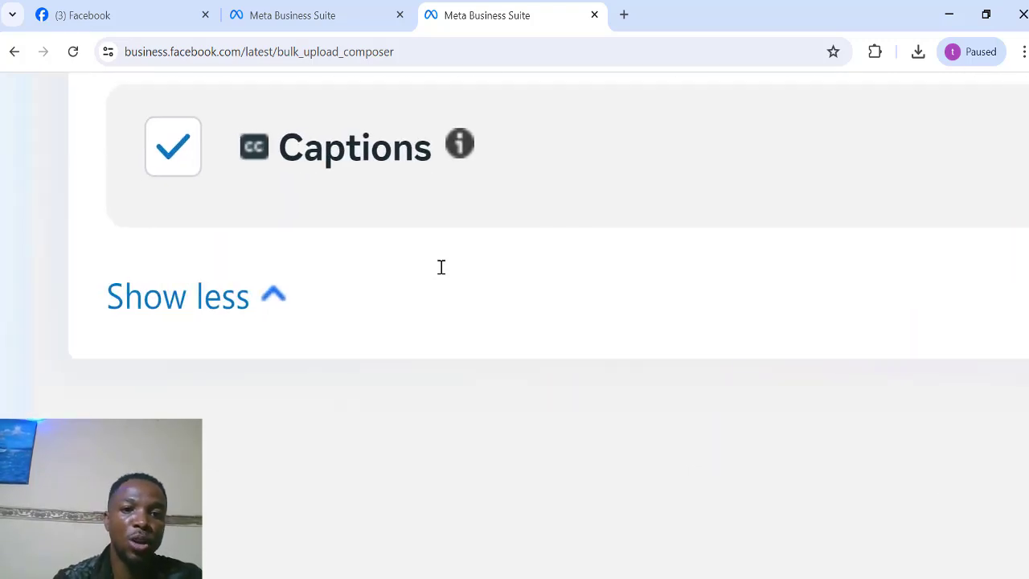
scroll(441, 267, "down", 5)
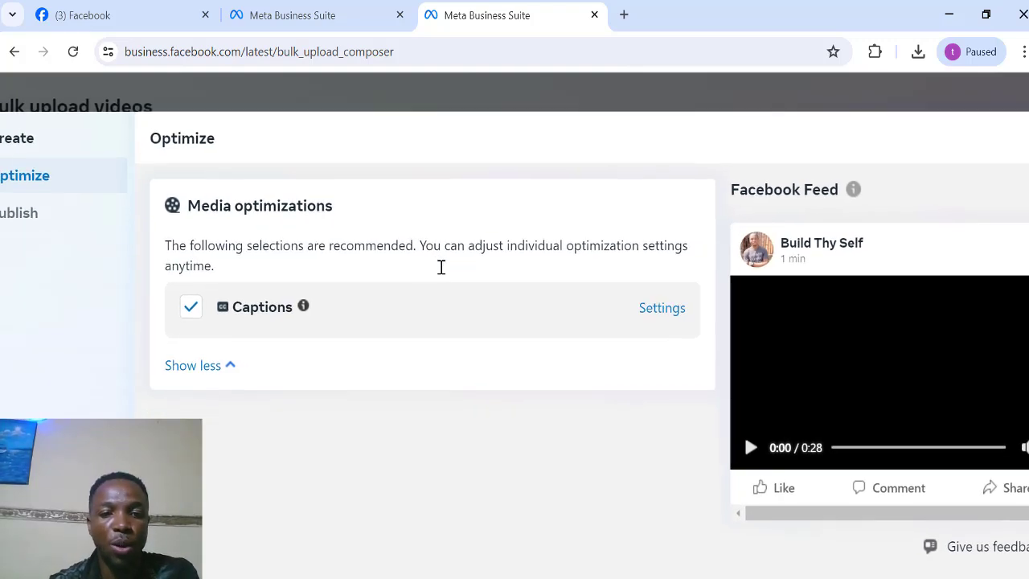
scroll(441, 267, "up", 5)
scroll(441, 267, "left", 2)
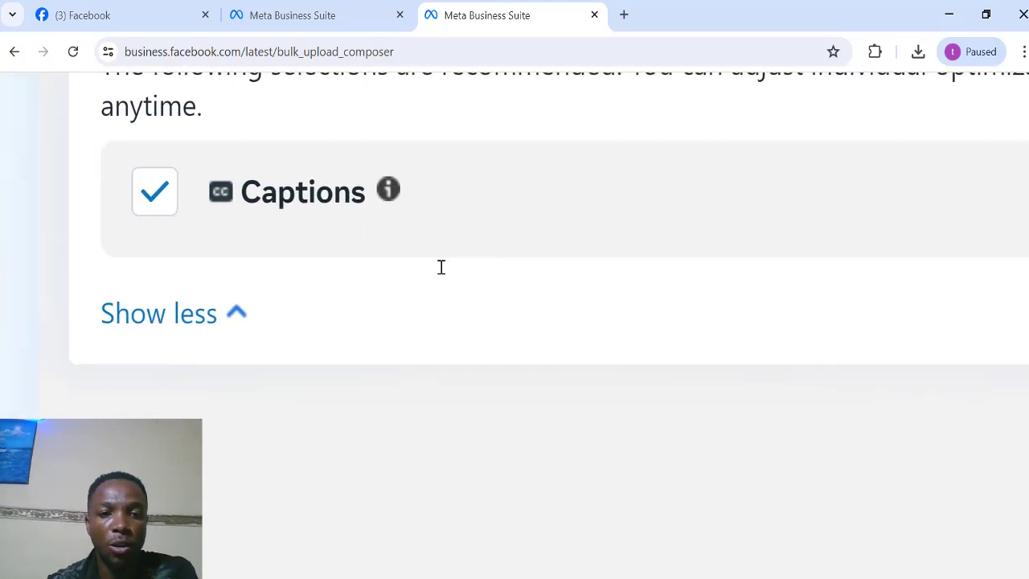
scroll(442, 267, "down", 5)
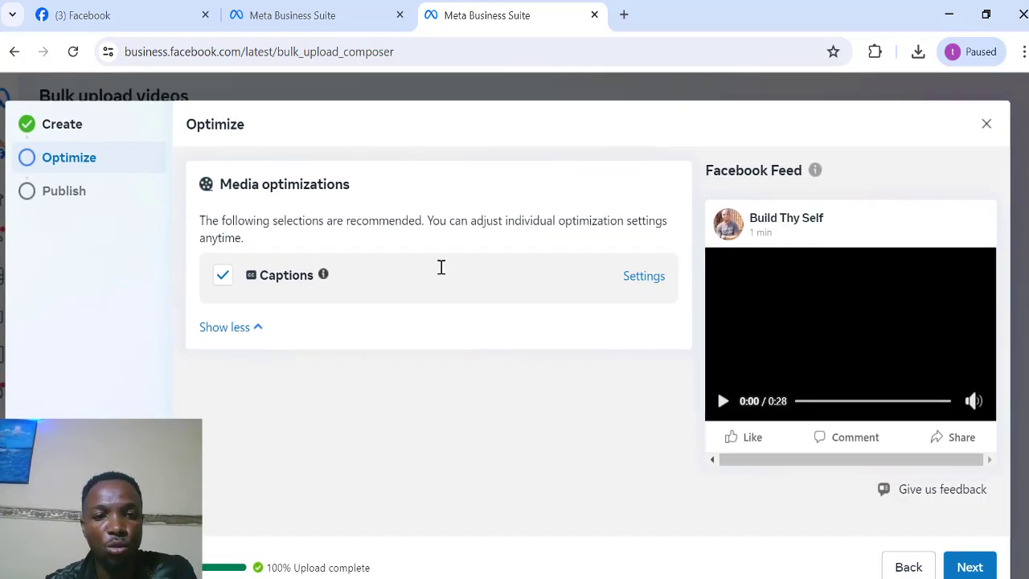
left_click(441, 267)
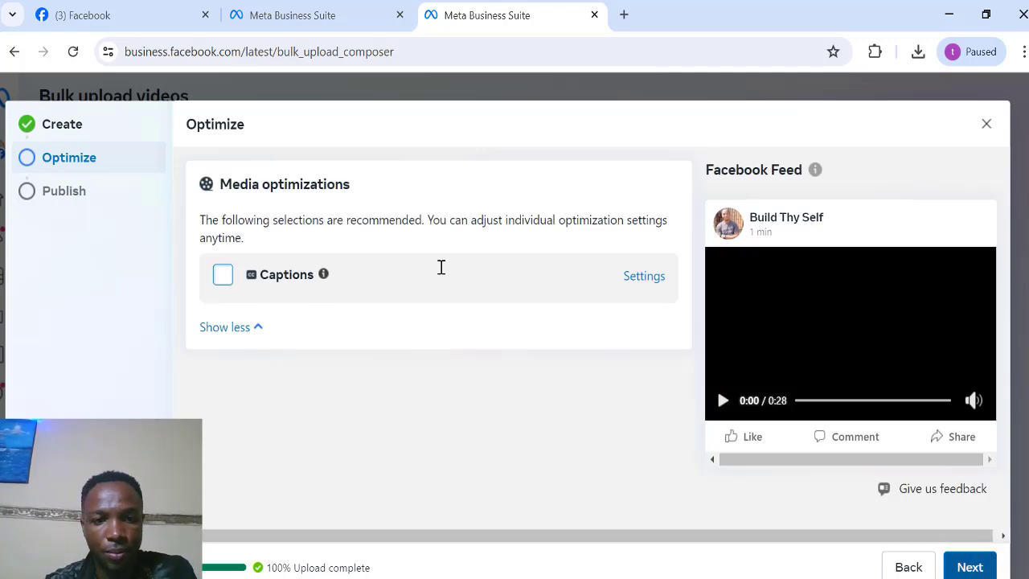
key("Return")
- Examine the scheduling options and the copyright check for the Police Siren Sound Effect video
scroll(442, 267, "up", 5)
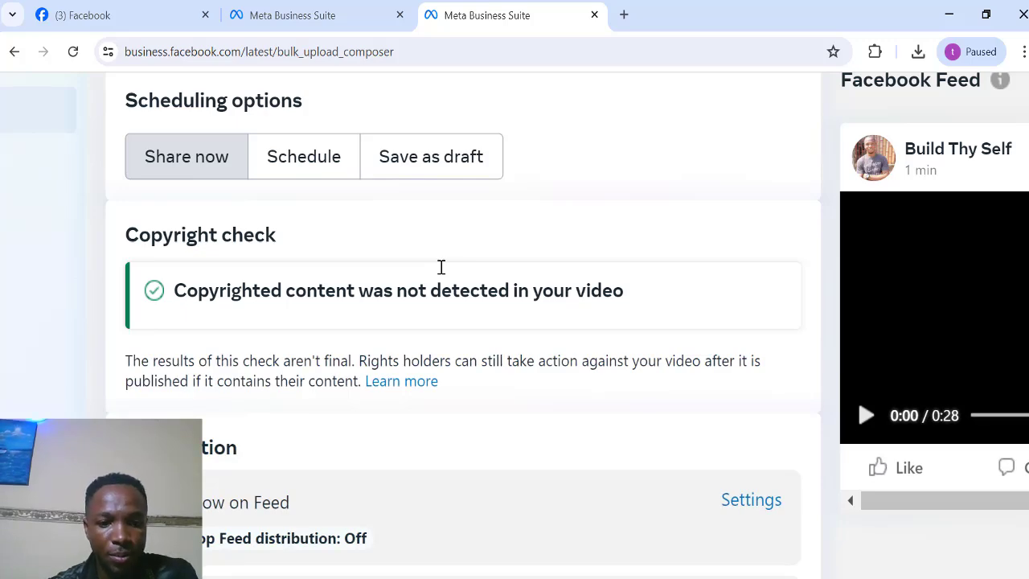
scroll(441, 267, "down", 5)
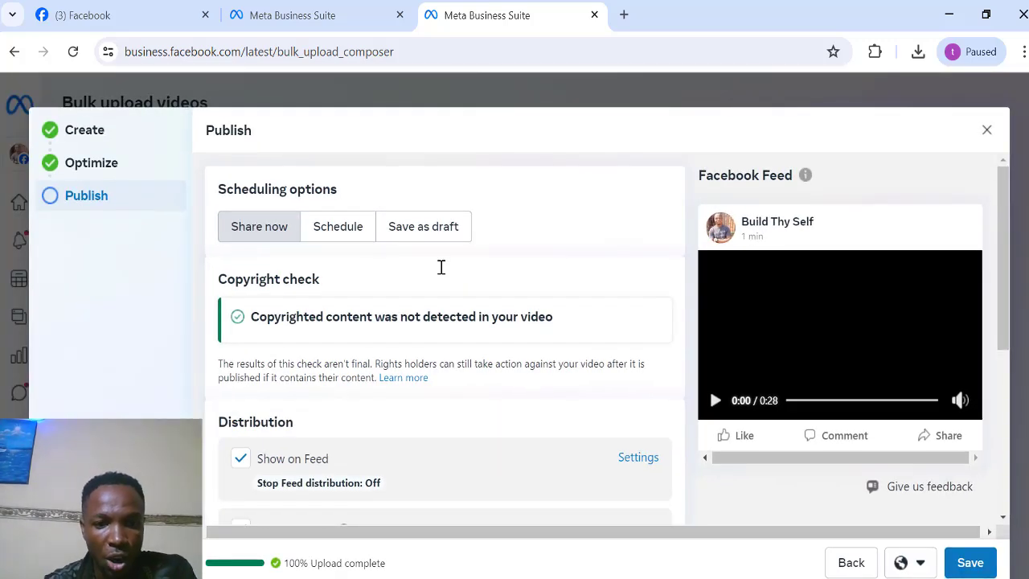
scroll(442, 267, "up", 2)
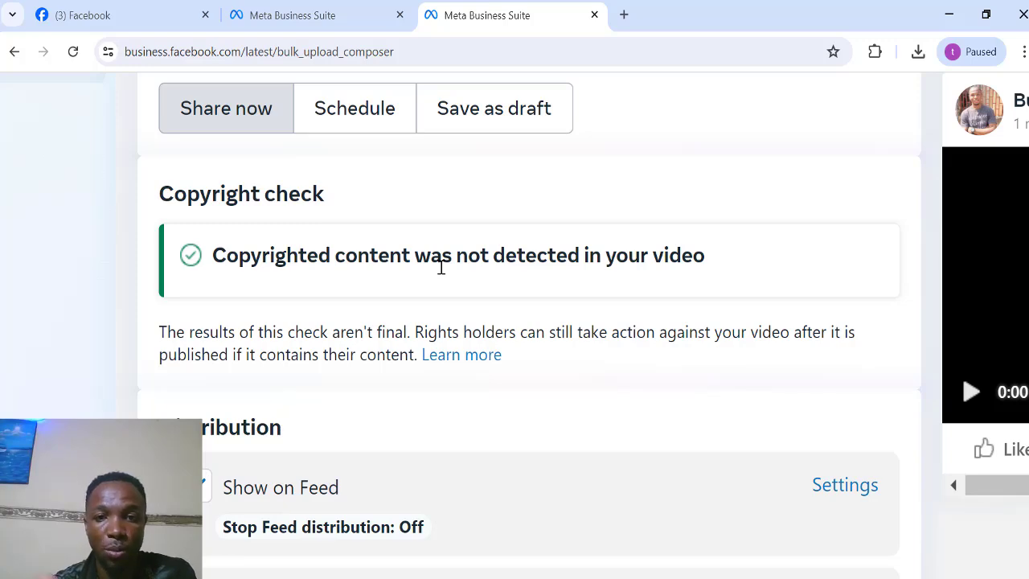
scroll(442, 268, "up", 3)
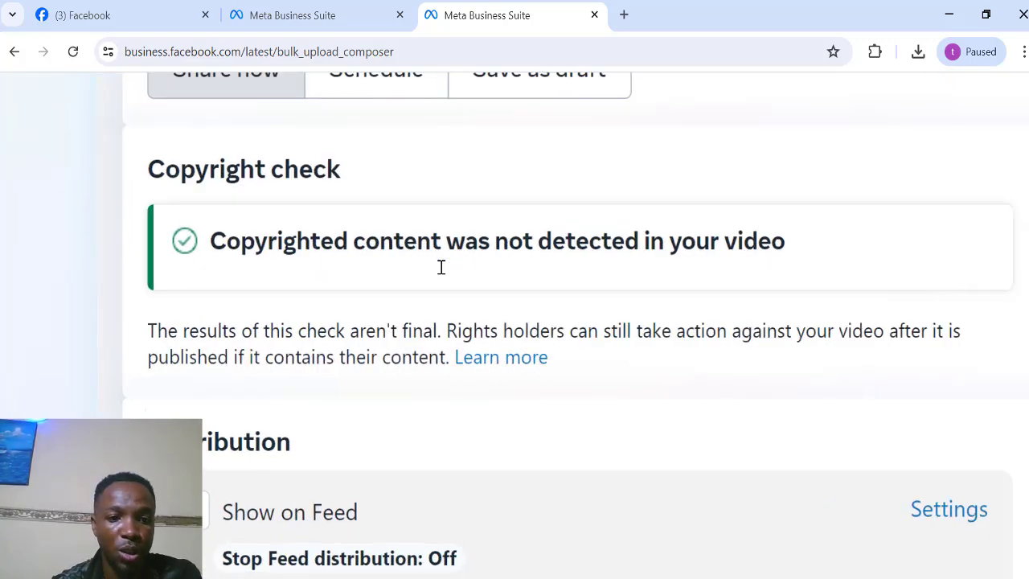
scroll(442, 268, "right", 1)
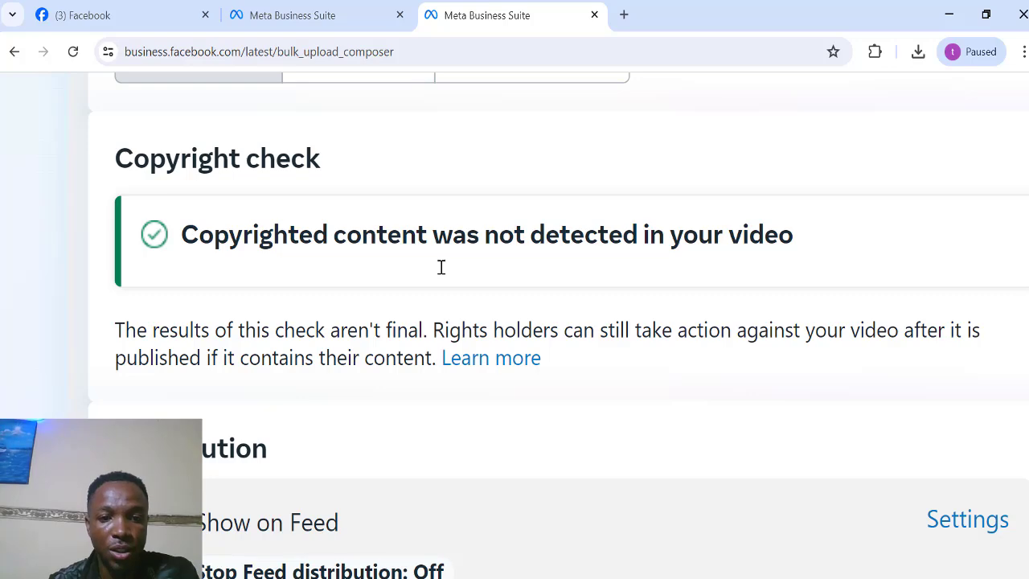
scroll(442, 268, "down", 3)
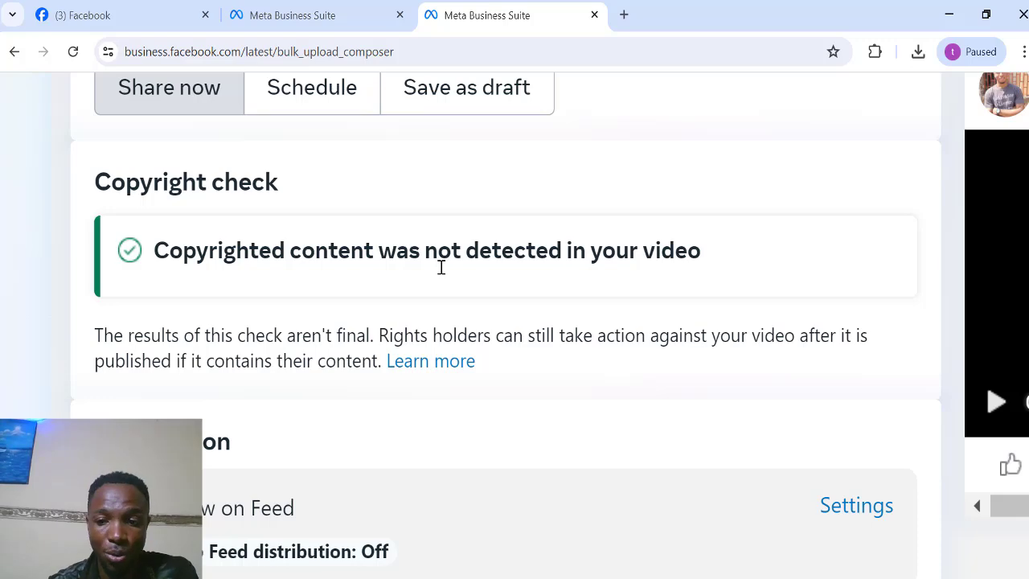
key("ctrl+minus")
key("ctrl+minus")
key("ctrl+minus")
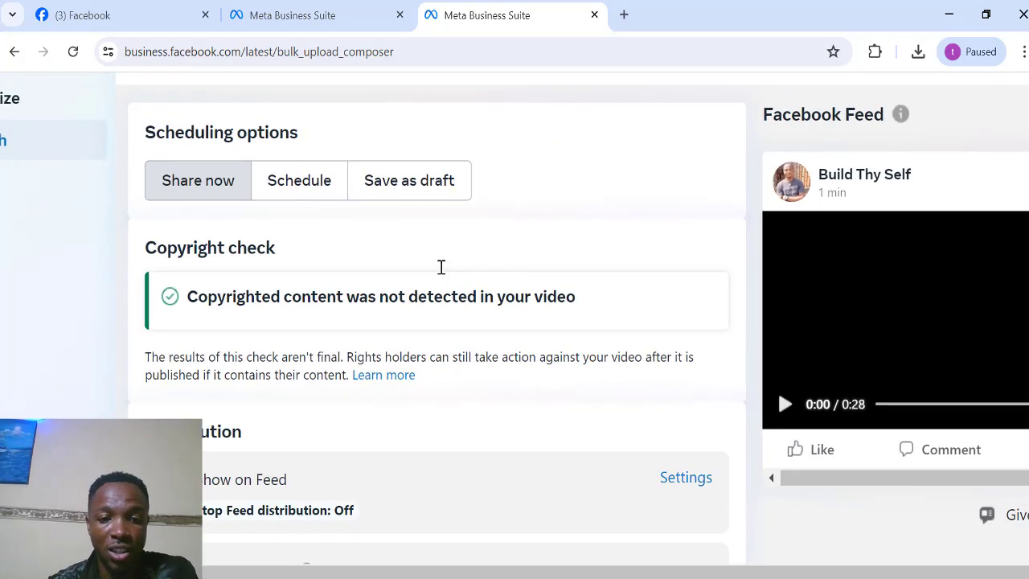
scroll(442, 267, "down", 3)
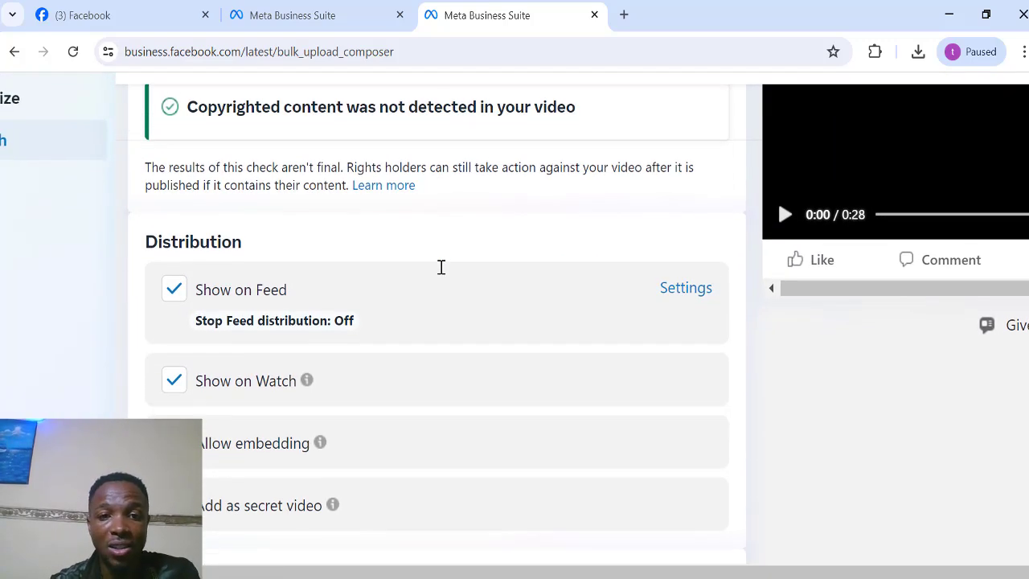
scroll(441, 267, "up", 3)
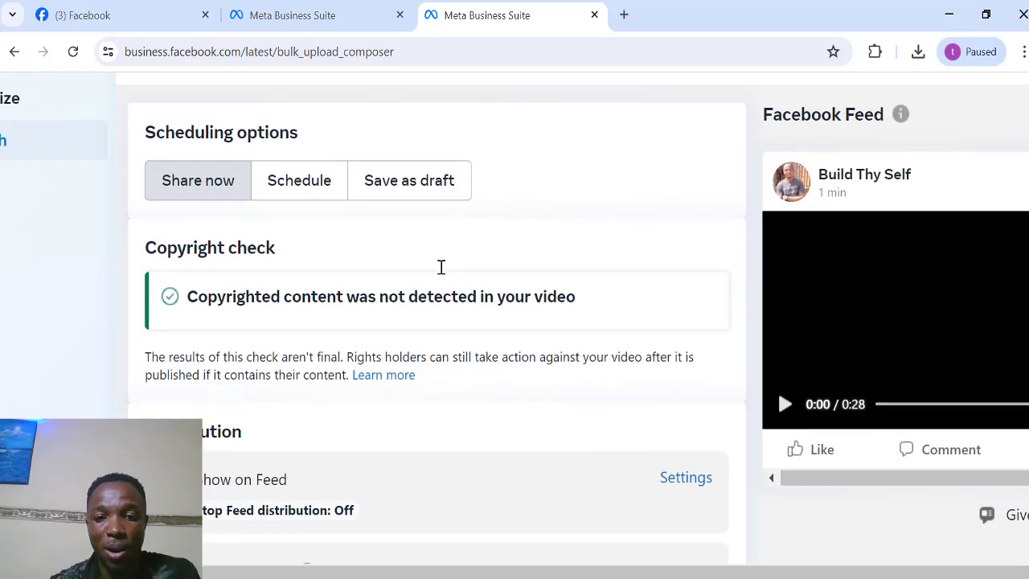
key("ctrl+plus")
key("ctrl+plus")
key("ctrl+plus")
key("ctrl+plus")
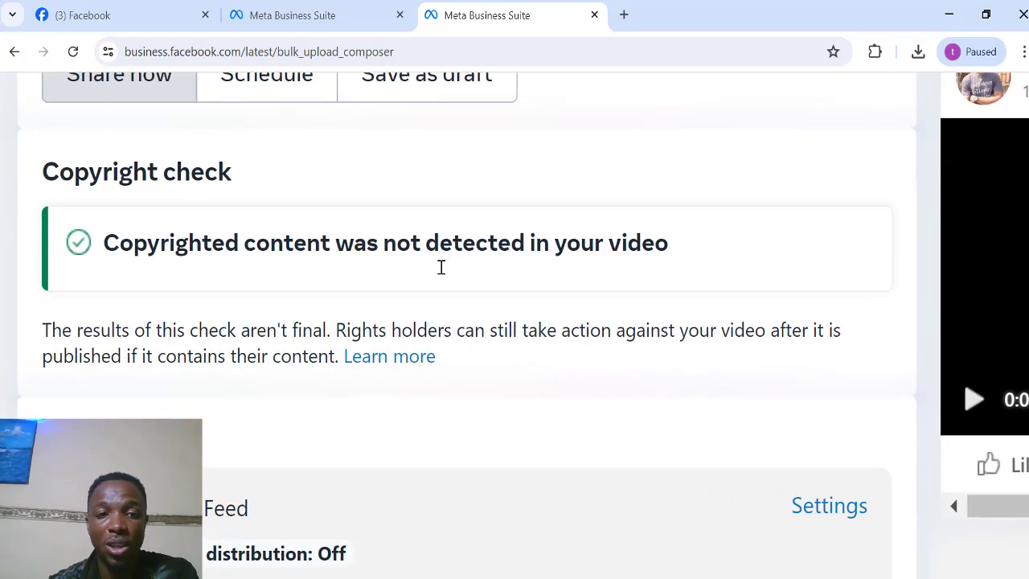
scroll(442, 267, "up", 1)
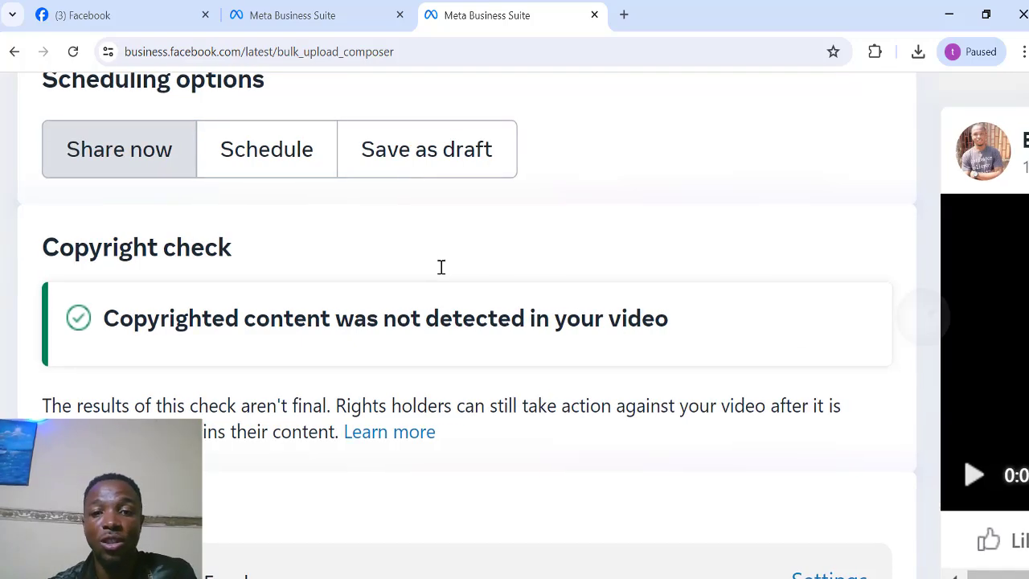
key("ctrl+minus")
key("ctrl+minus")
key("ctrl+minus")
key("ctrl+minus")
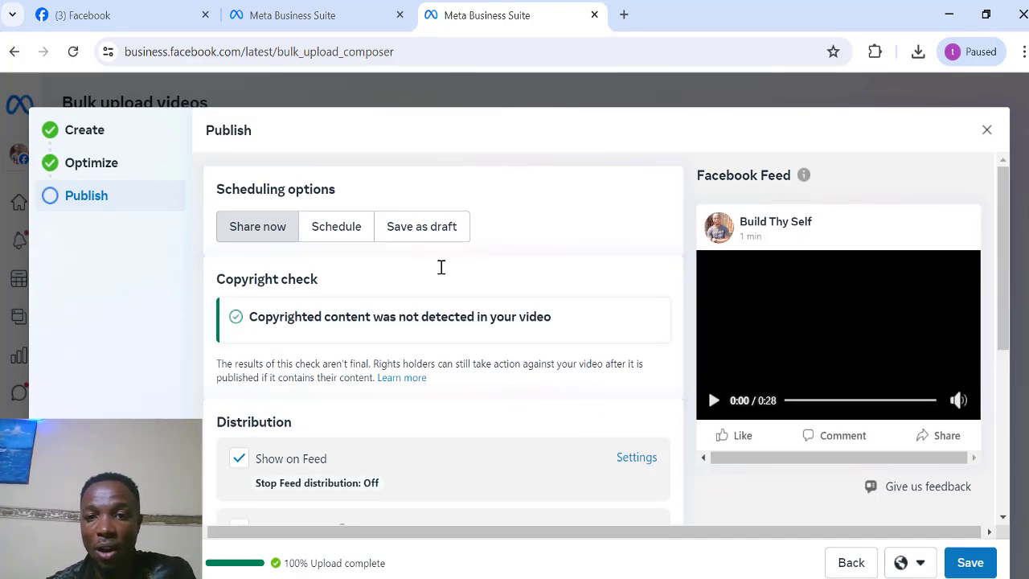
key("ctrl+plus")
key("ctrl+plus")
key("ctrl+plus")
key("ctrl+plus")
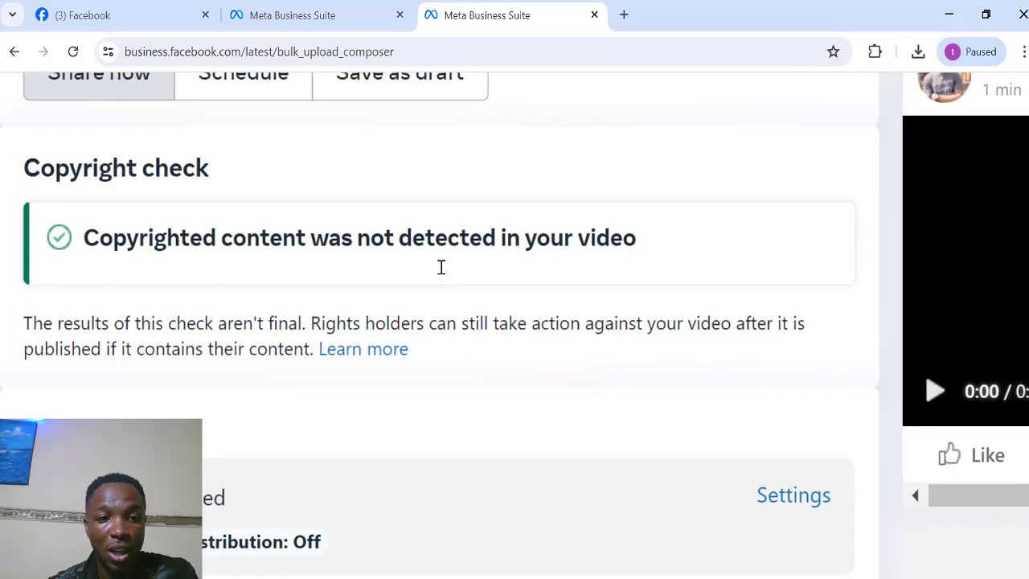
scroll(441, 267, "down", 3)
scroll(441, 267, "up", 5)
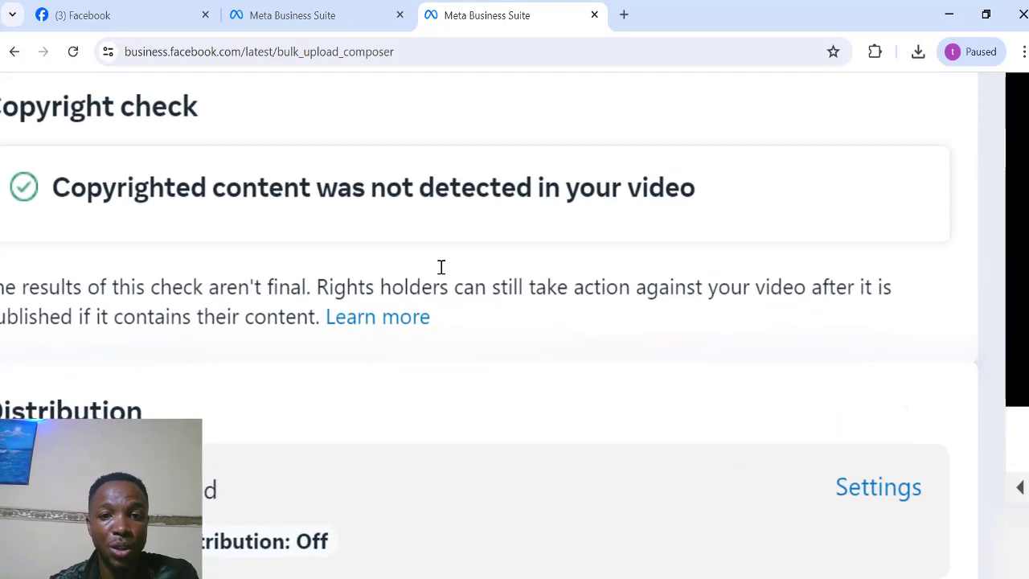
scroll(441, 267, "down", 2)
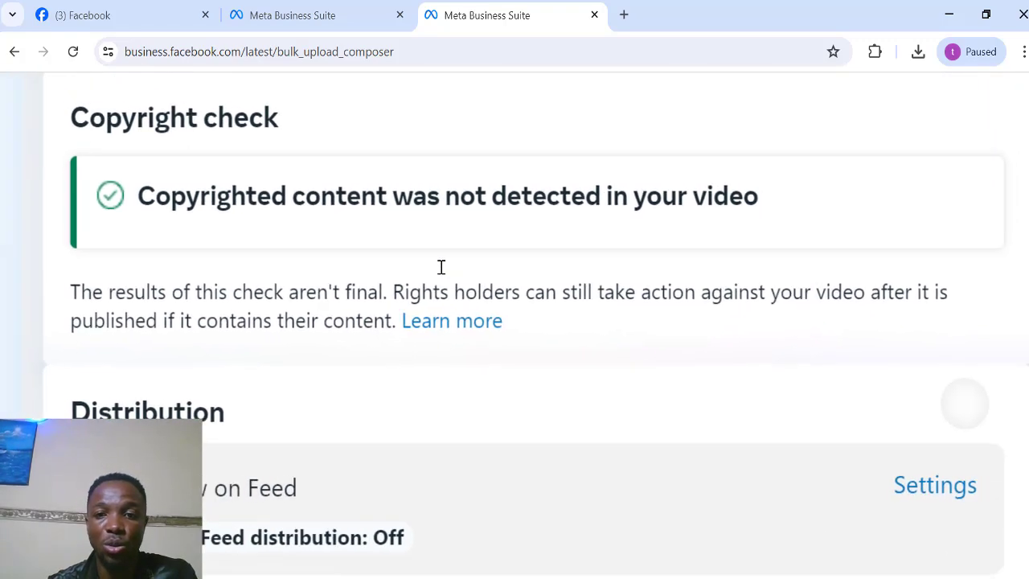
- Examine the distribution, other Pages and playlist options, and return to the bulk upload list
scroll(442, 267, "down", 4)
scroll(442, 267, "down", 2)
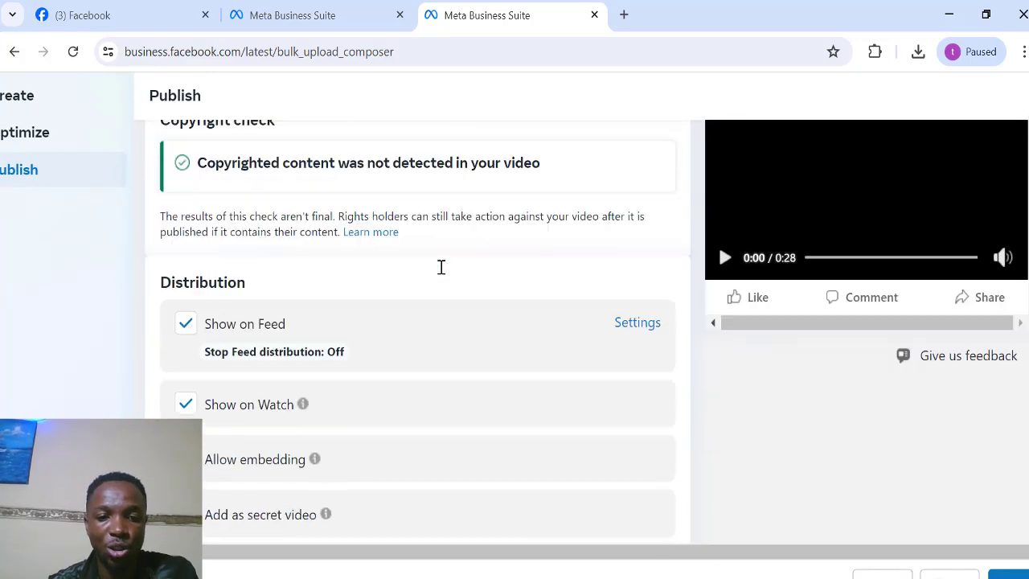
scroll(442, 267, "down", 3)
scroll(441, 267, "up", 2)
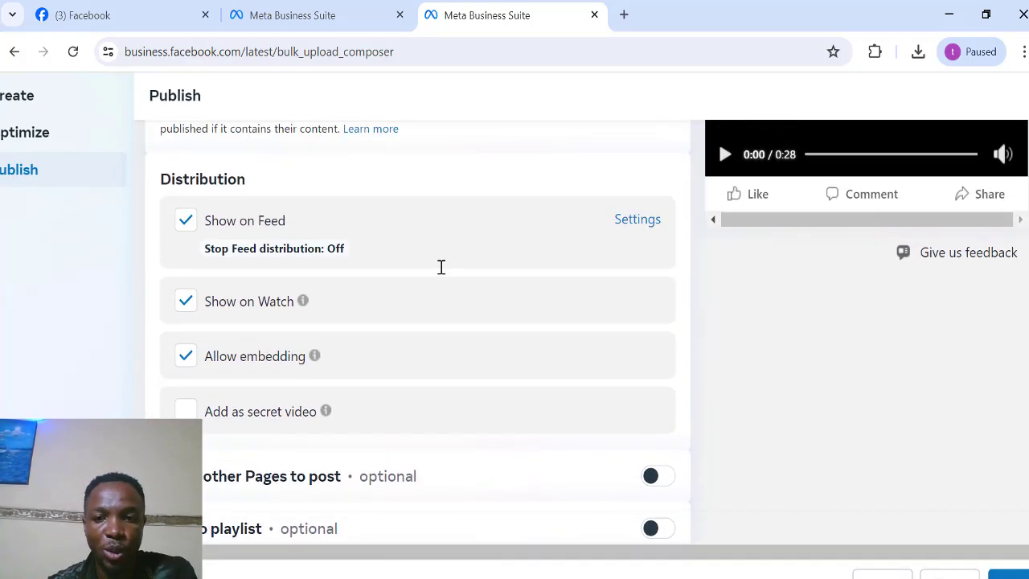
scroll(441, 267, "down", 2)
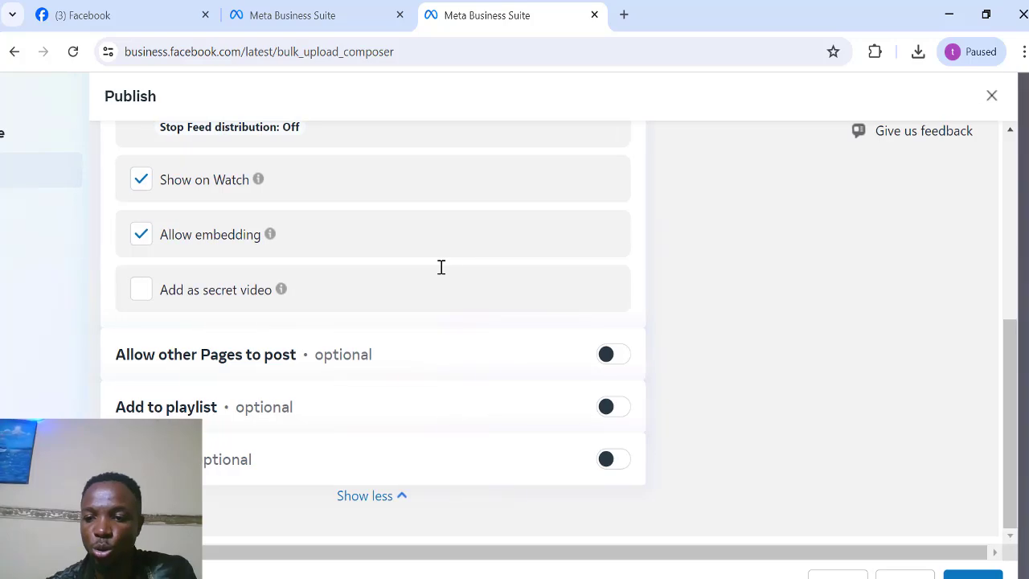
scroll(441, 267, "up", 2)
scroll(441, 267, "down", 2)
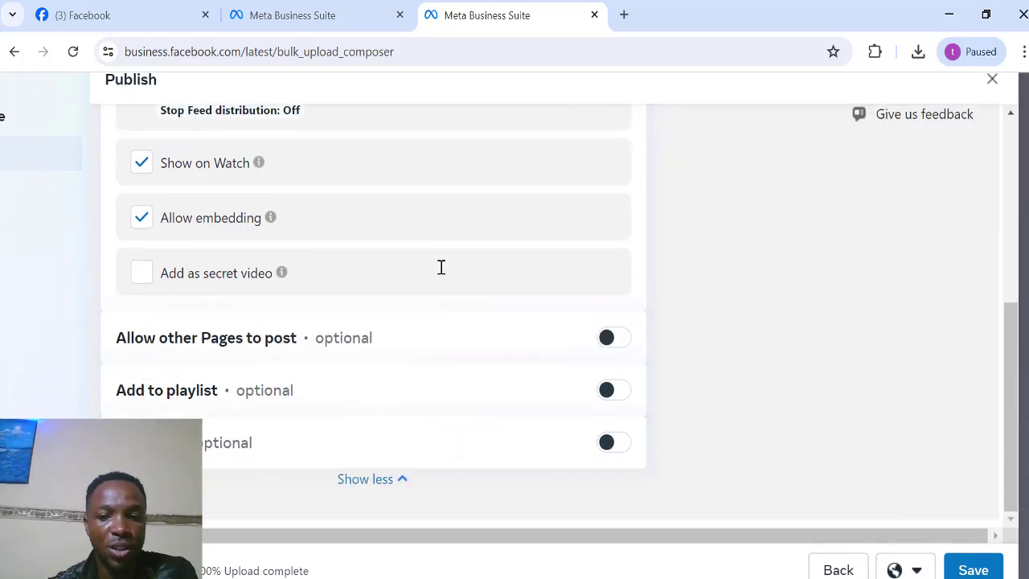
scroll(442, 267, "up", 4)
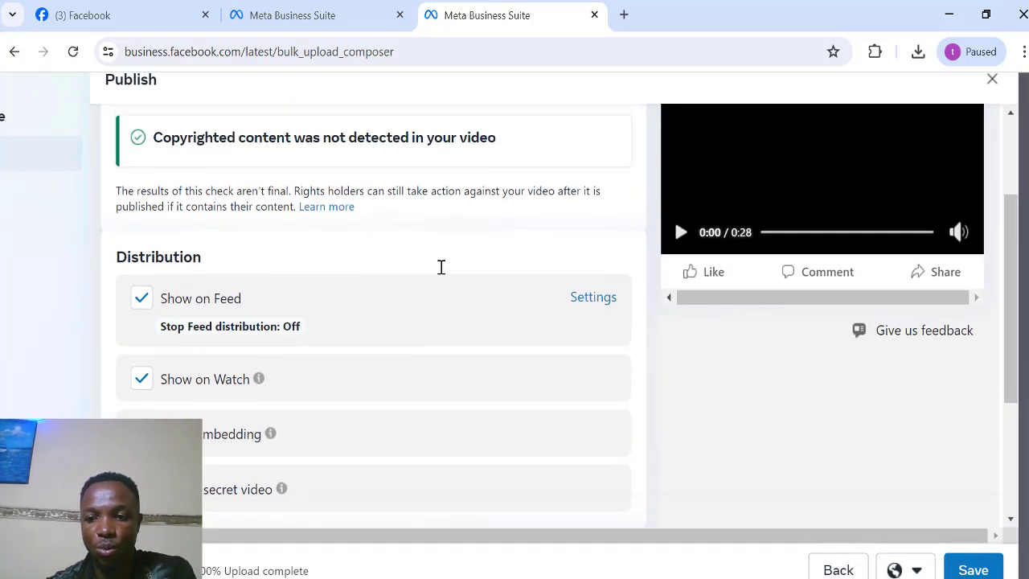
scroll(442, 267, "up", 2)
scroll(442, 267, "right", 2)
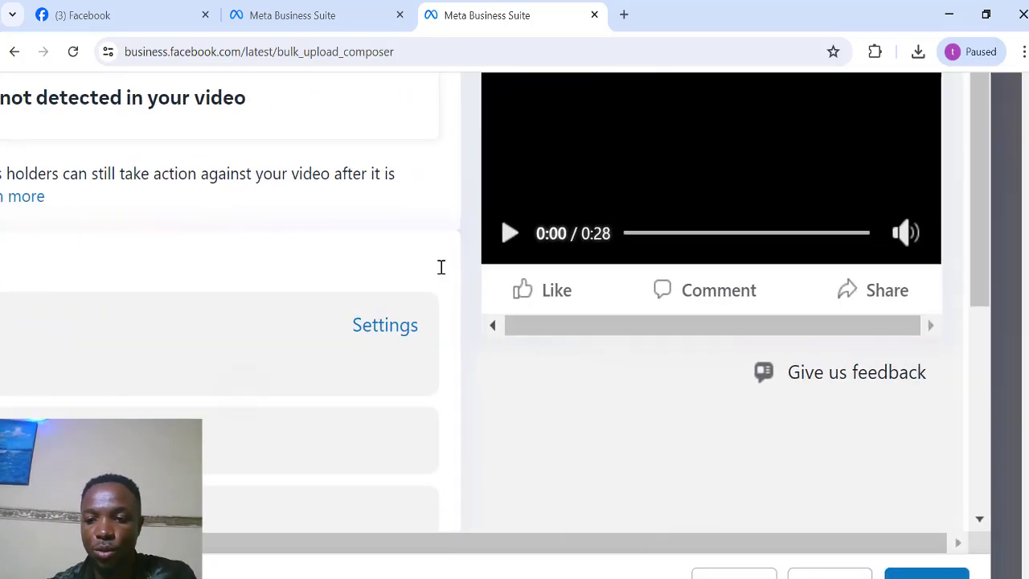
scroll(441, 267, "down", 3)
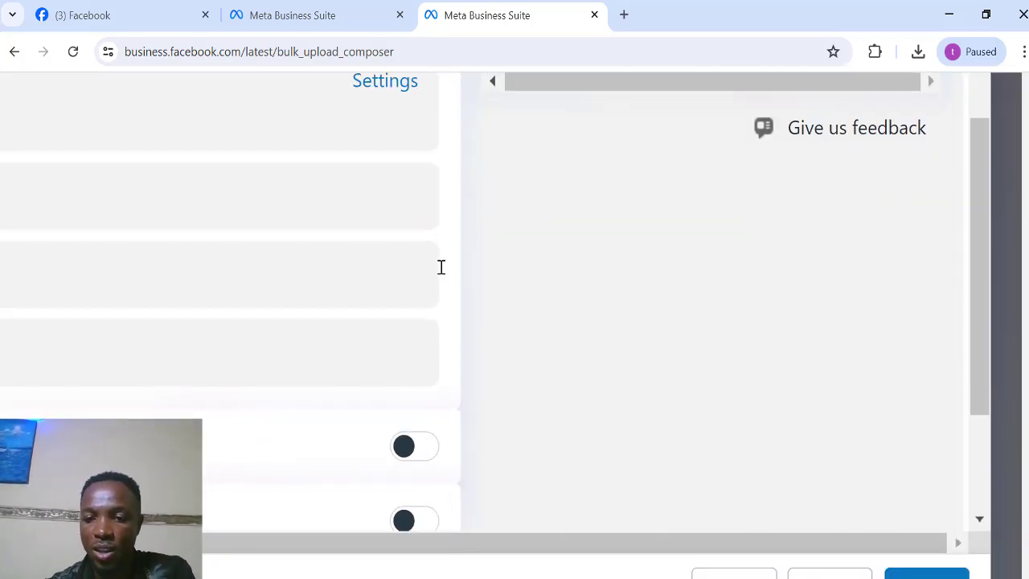
scroll(442, 267, "down", 1)
scroll(441, 267, "down", 2)
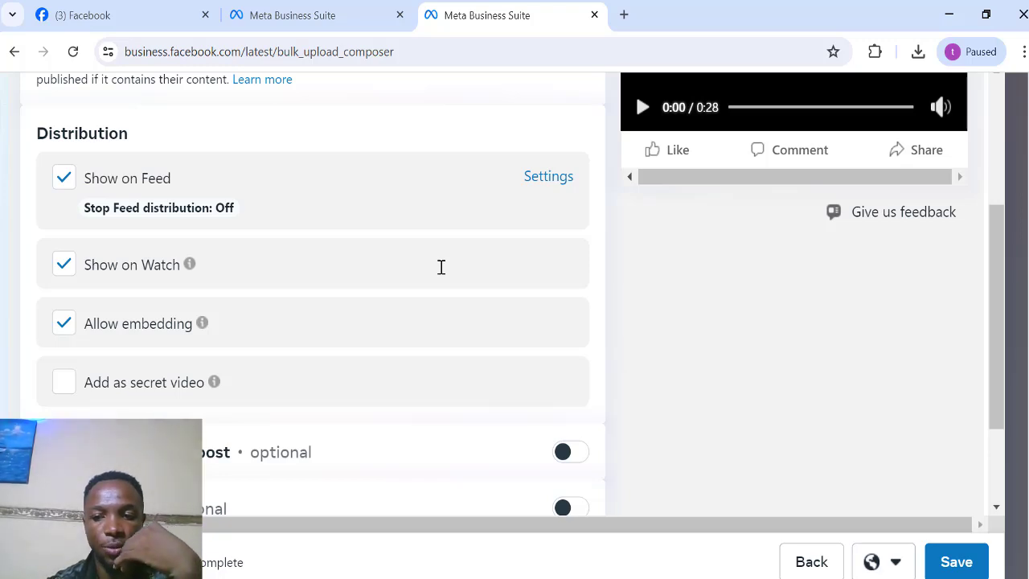
key("Escape")
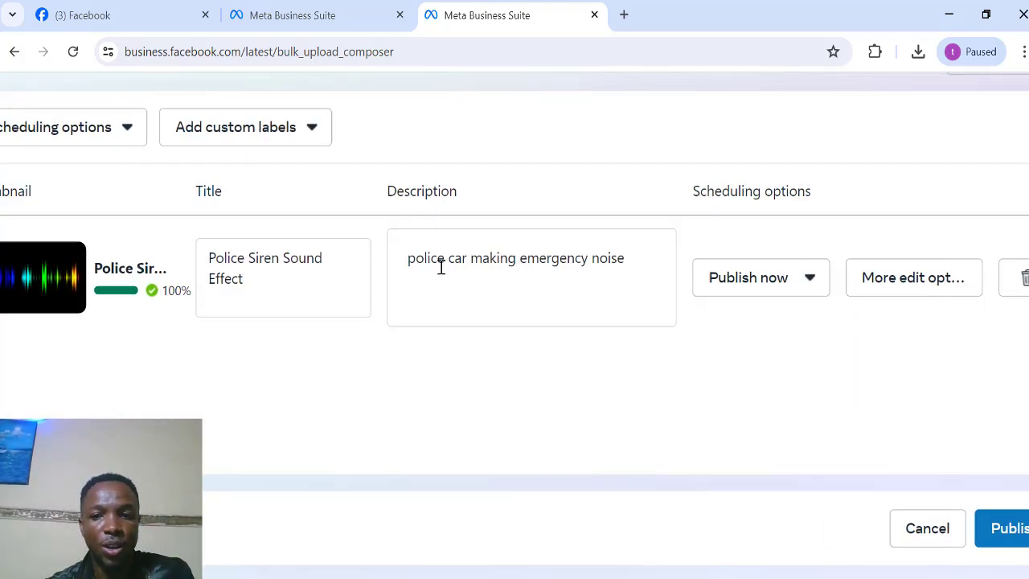